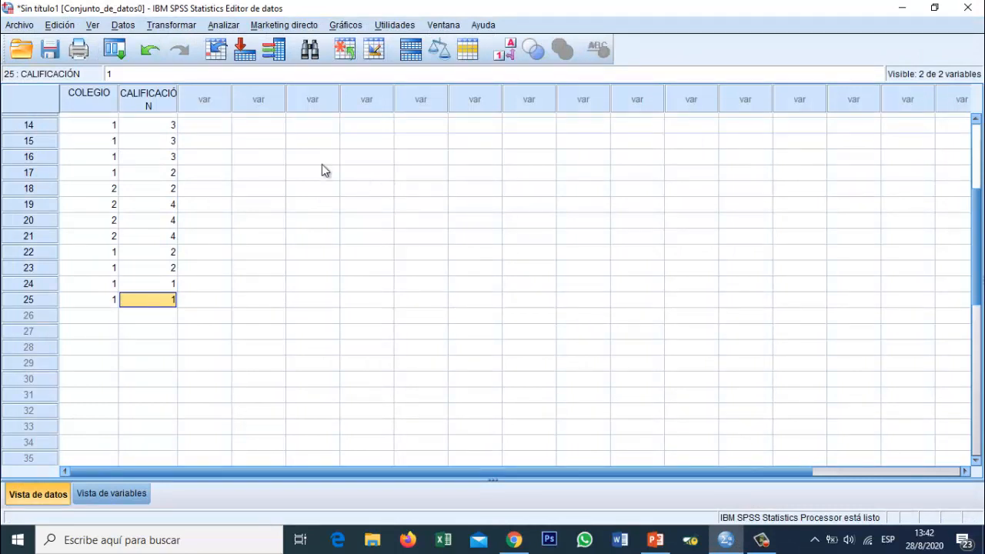
# Step: Review the COLEGIO variable's definition and its value labels for 1 and 2 in the variable view
pyautogui.click(112, 492)
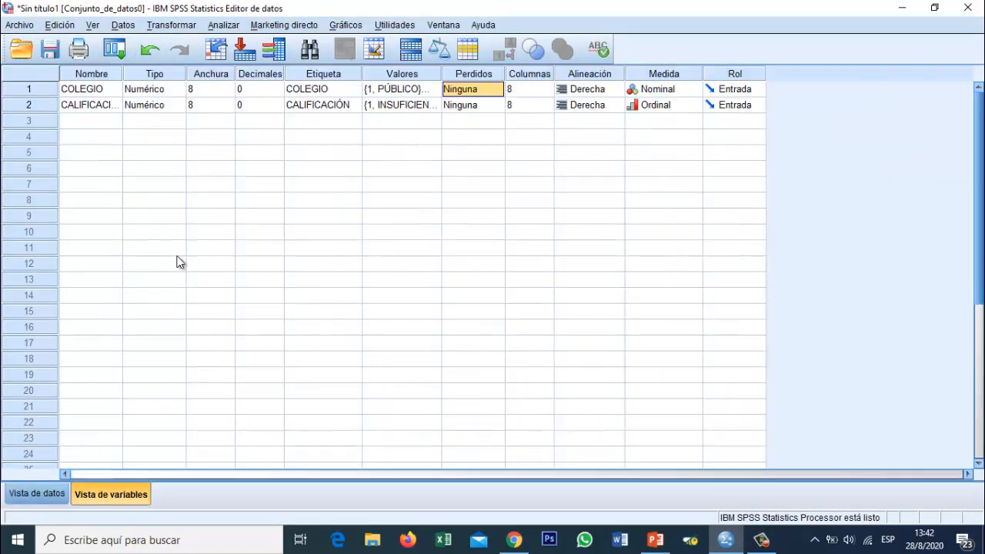
pyautogui.click(106, 91)
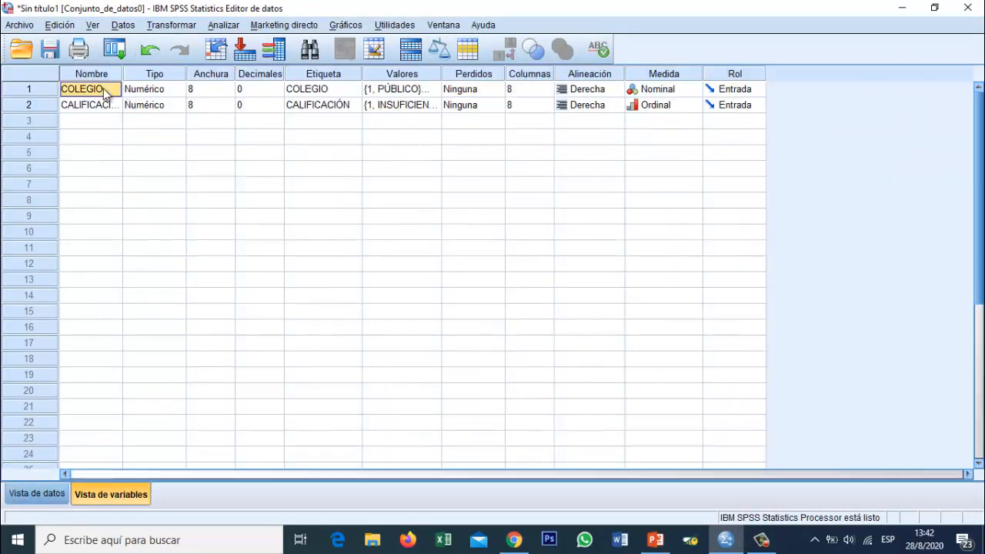
pyautogui.click(343, 94)
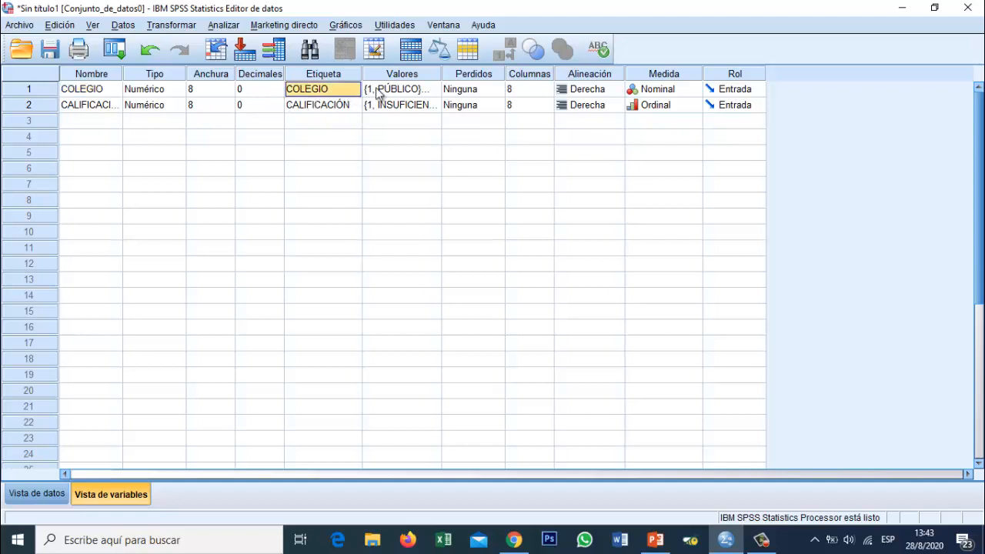
pyautogui.click(377, 91)
pyautogui.click(432, 91)
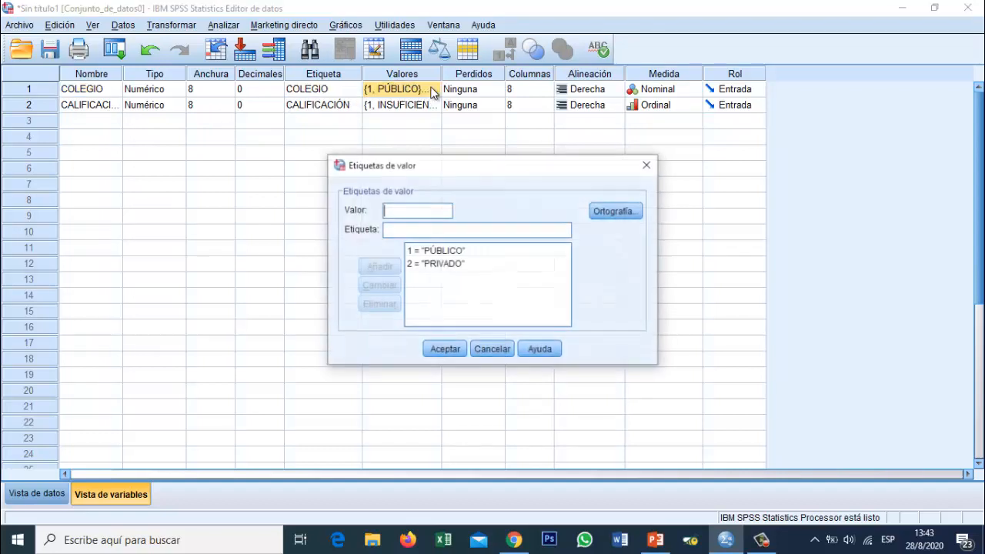
pyautogui.click(451, 252)
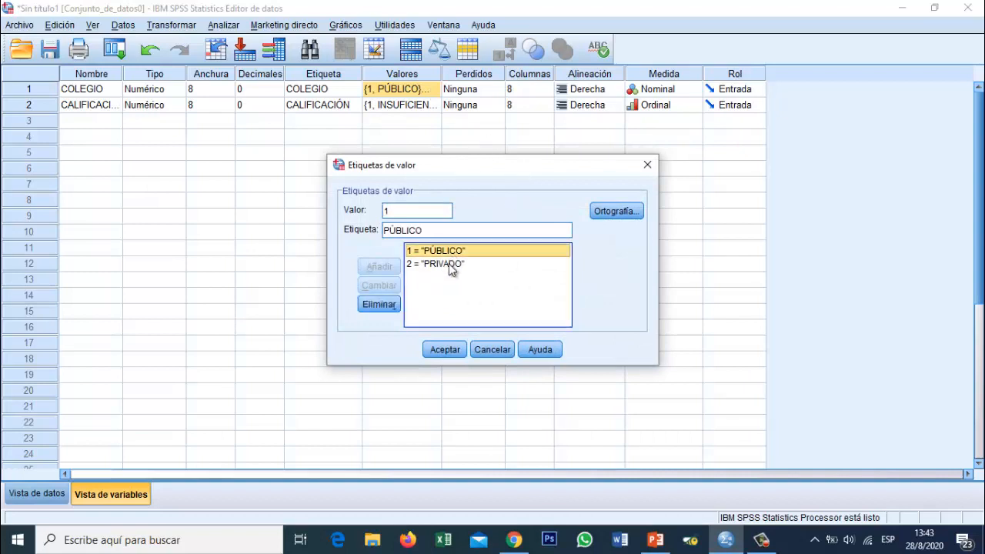
pyautogui.click(451, 264)
pyautogui.click(647, 165)
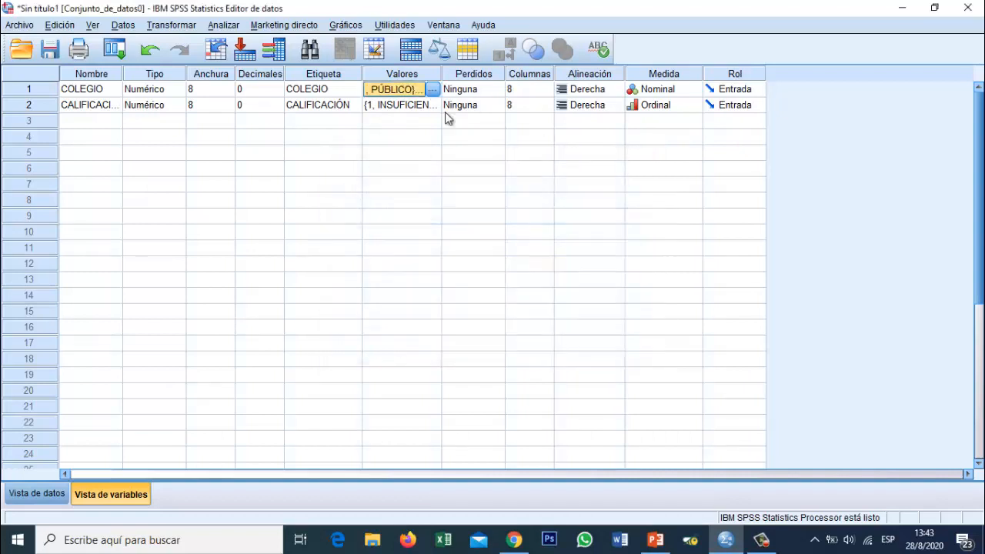
# Step: Examine the value labels defined for the CALIFICACIÓN variable, then close them without changes
pyautogui.click(436, 108)
pyautogui.click(433, 105)
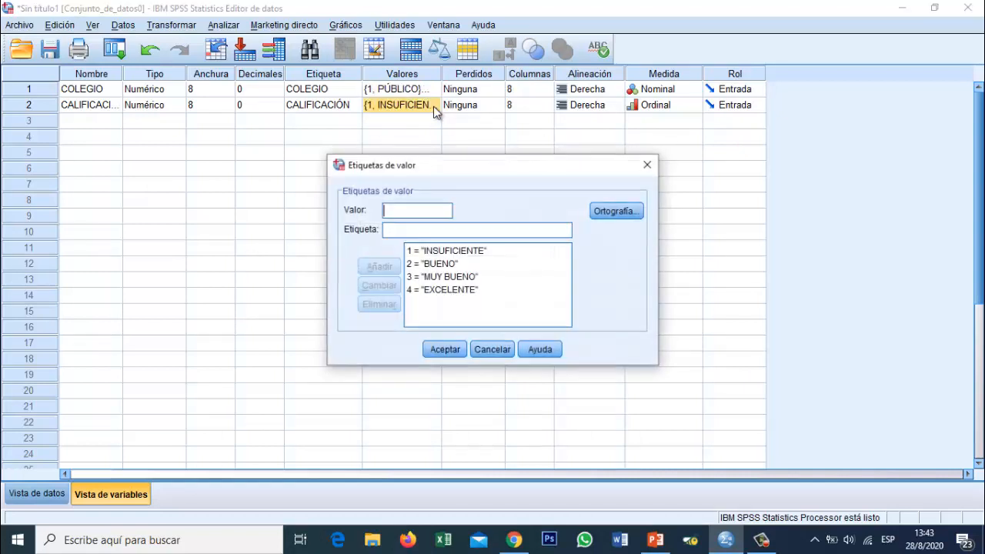
pyautogui.click(471, 254)
pyautogui.click(462, 264)
pyautogui.click(471, 276)
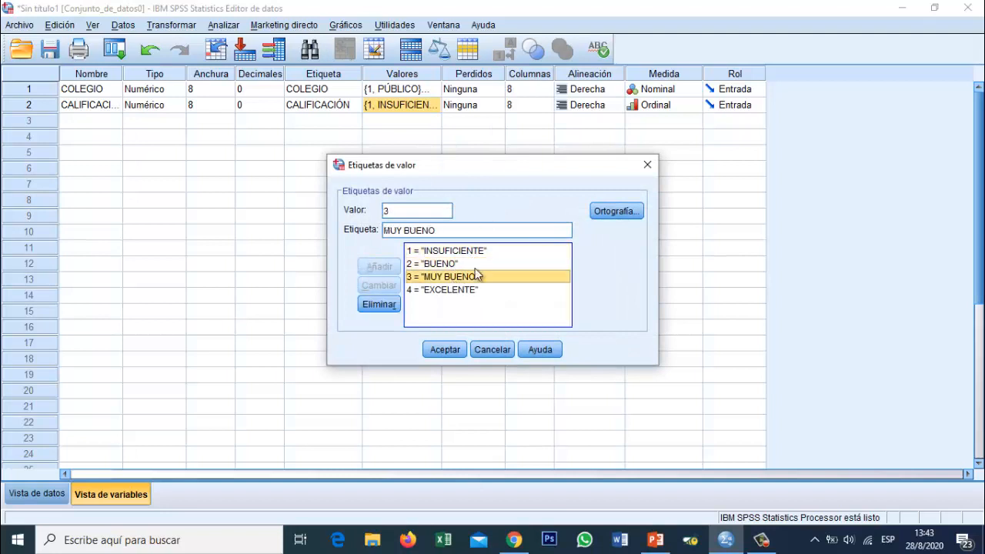
pyautogui.click(647, 165)
# Step: Check the measurement level options of COLEGIO and compare them with its value labels
pyautogui.click(692, 90)
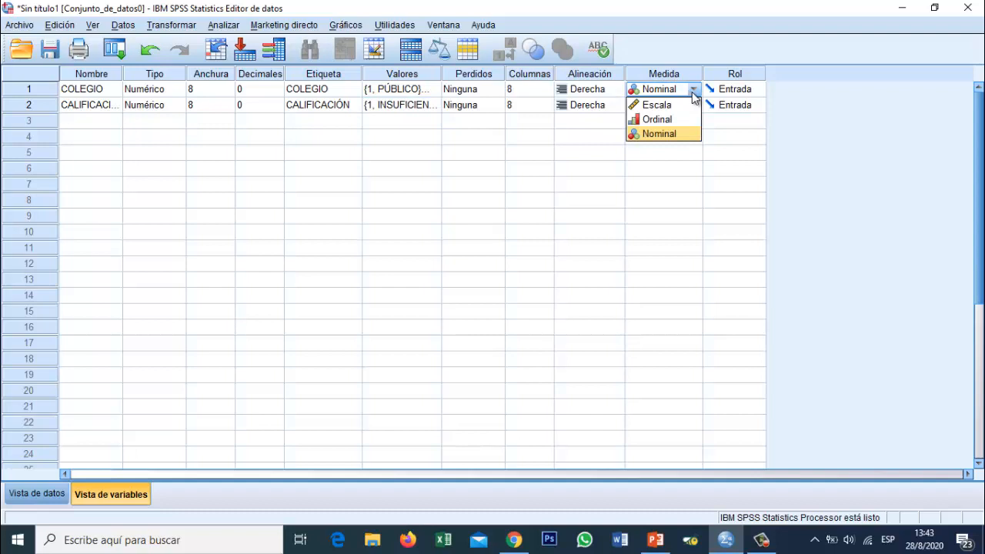
pyautogui.click(692, 90)
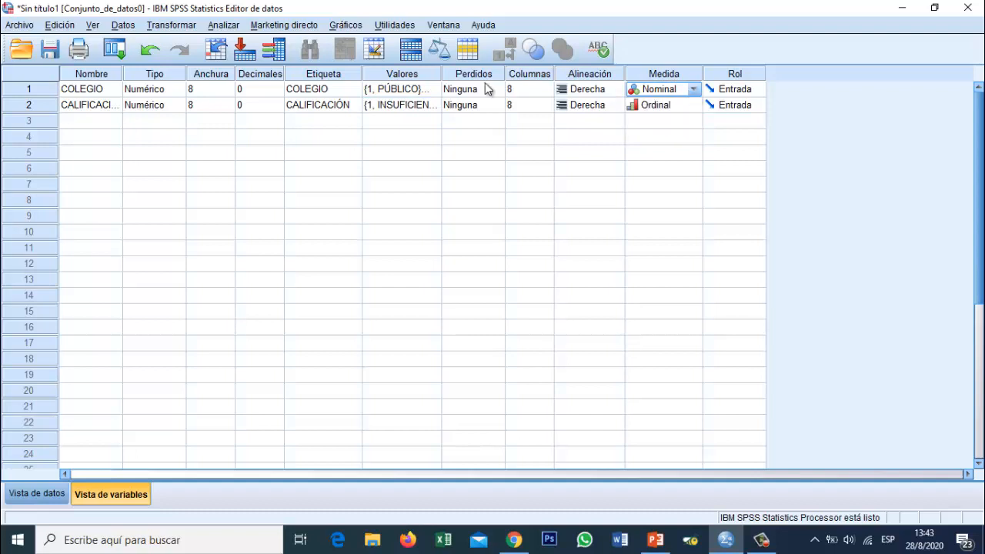
pyautogui.click(431, 89)
pyautogui.click(435, 89)
pyautogui.click(645, 168)
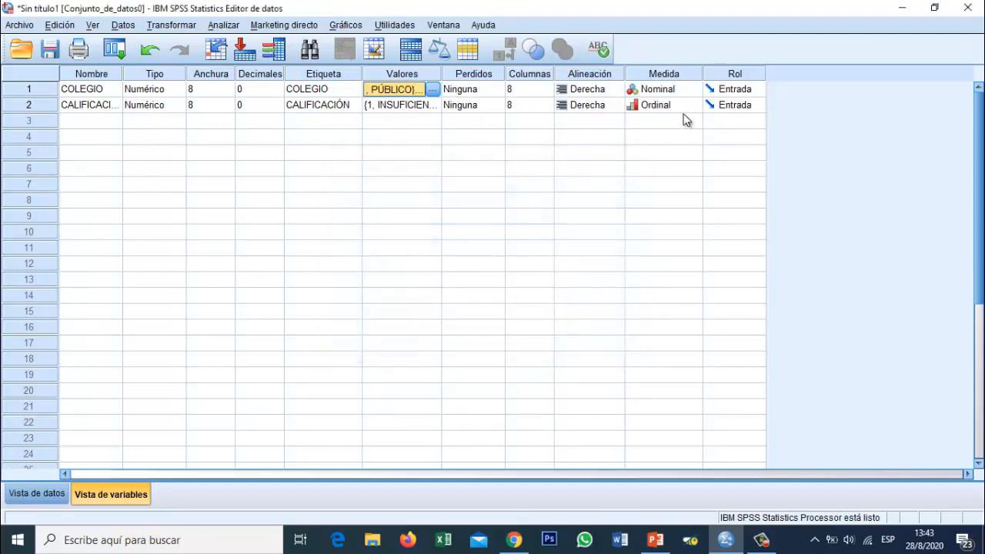
# Step: Keep the measurement level of CALIFICACIÓN as Ordinal and check it against the variable's value labels
pyautogui.click(691, 107)
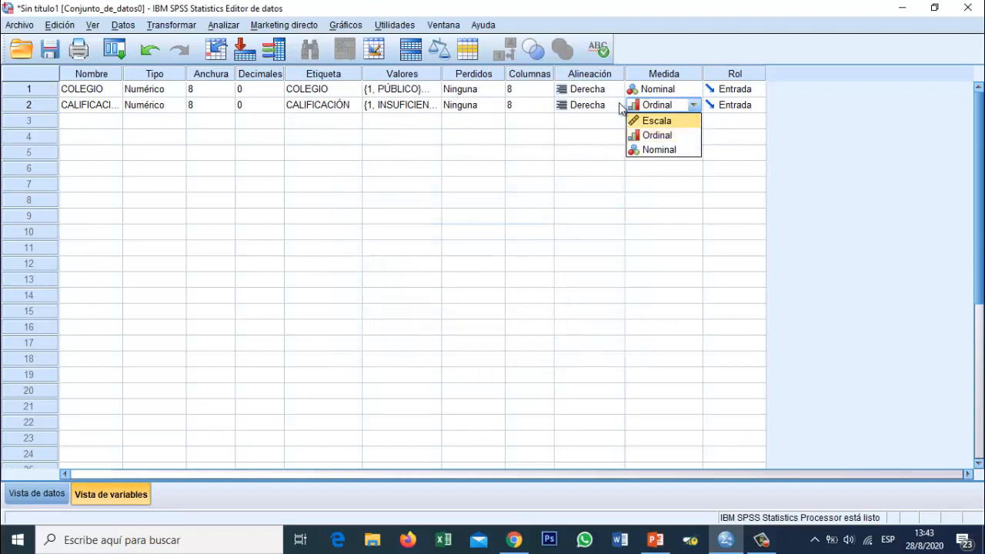
pyautogui.click(648, 138)
pyautogui.doubleClick(428, 106)
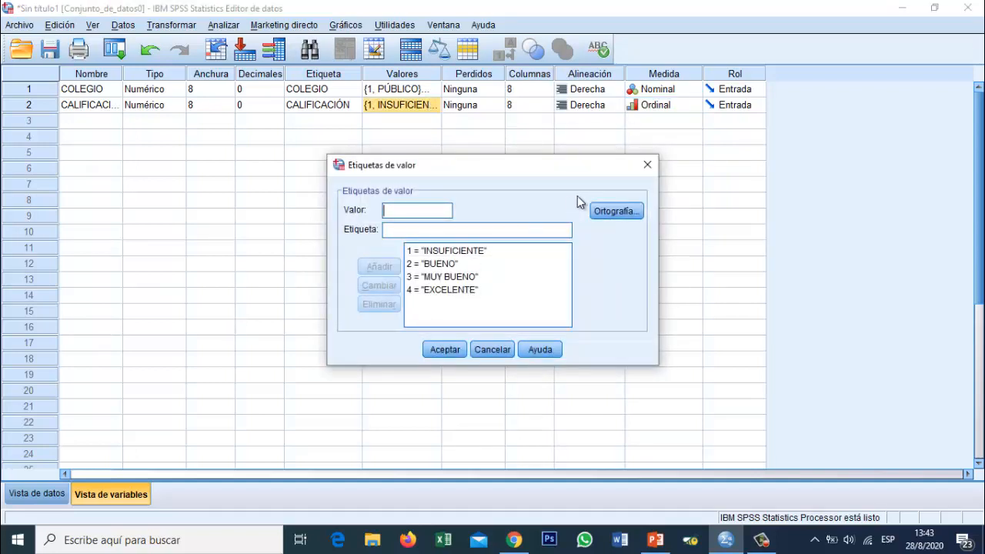
pyautogui.click(646, 165)
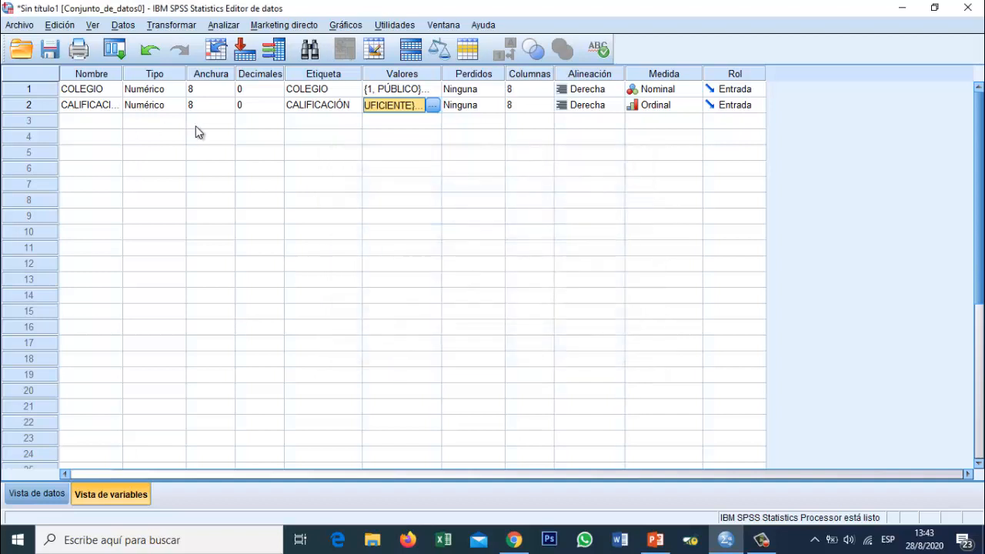
# Step: Go through the entered cases in the data view's COLEGIO column, from row 13 down past the last case
pyautogui.click(36, 493)
pyautogui.click(102, 121)
pyautogui.press('Up')
pyautogui.press('Up')
pyautogui.press('Up')
pyautogui.press('Up')
pyautogui.press('Up')
pyautogui.press('Up')
pyautogui.press('Up')
pyautogui.press('Up')
pyautogui.press('Up')
pyautogui.press('Up')
pyautogui.press('Up')
pyautogui.press('Up')
pyautogui.press('Up')
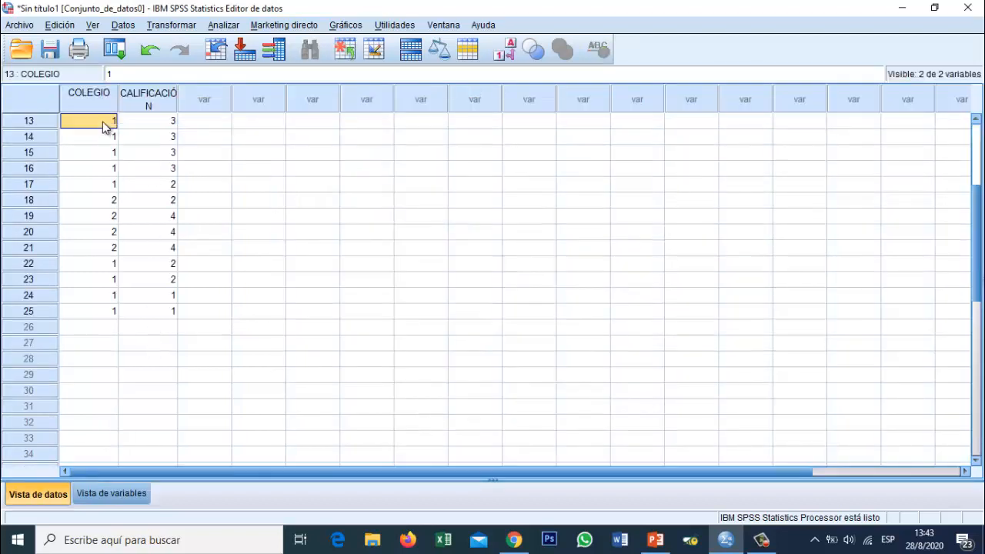
pyautogui.press('Down')
pyautogui.press('Down')
pyautogui.press('Down')
pyautogui.press('Down')
pyautogui.press('Down')
pyautogui.press('Down')
pyautogui.press('Down')
pyautogui.press('Down')
pyautogui.press('Down')
pyautogui.press('Down')
pyautogui.press('Down')
pyautogui.press('Down')
pyautogui.press('Down')
pyautogui.press('Down')
pyautogui.press('Down')
pyautogui.press('Down')
pyautogui.press('Down')
pyautogui.press('Down')
pyautogui.press('Down')
pyautogui.press('Down')
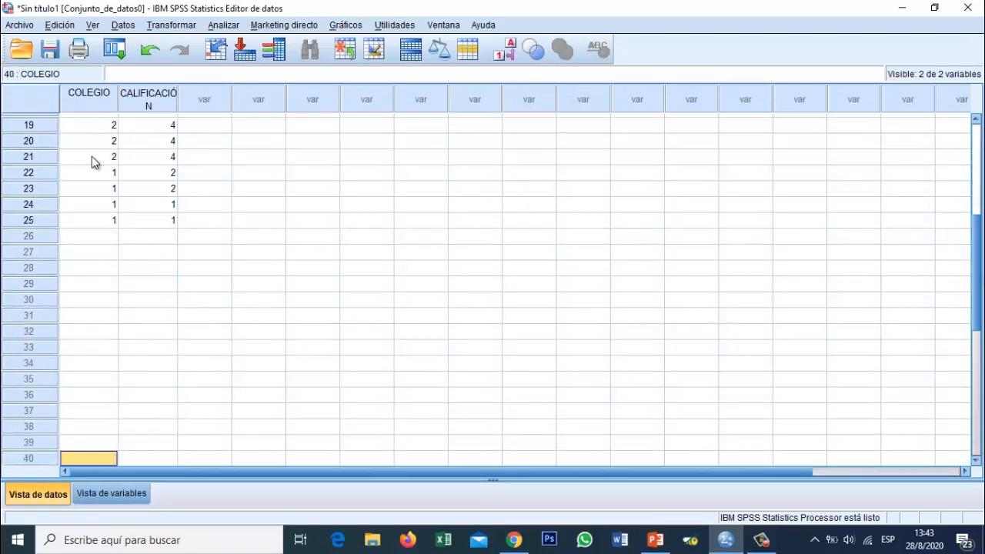
# Step: Add case 26 with COLEGIO 1 and CALIFICACIÓN 1
pyautogui.click(87, 238)
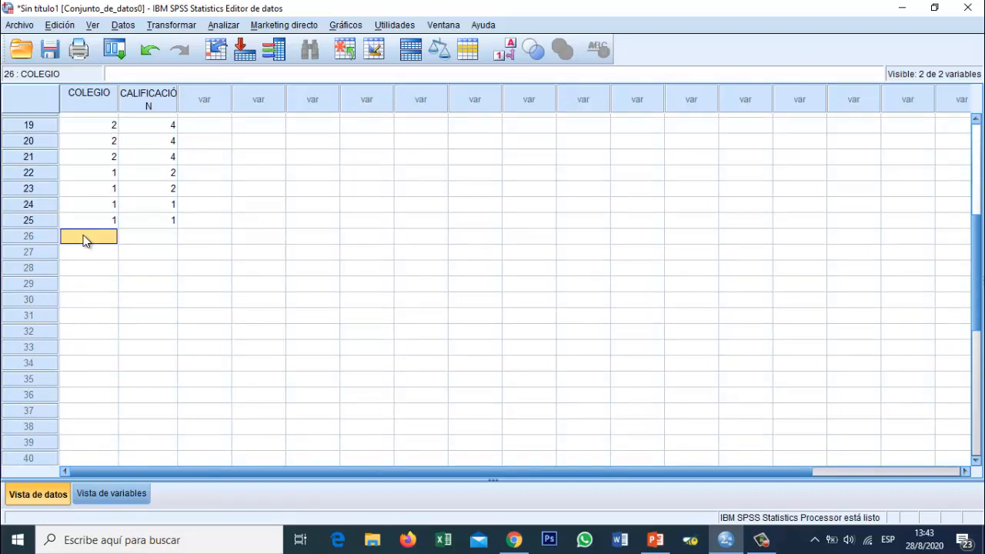
pyautogui.write('1')
pyautogui.press('Tab')
pyautogui.write('1')
pyautogui.click(86, 238)
pyautogui.click(181, 237)
pyautogui.click(174, 240)
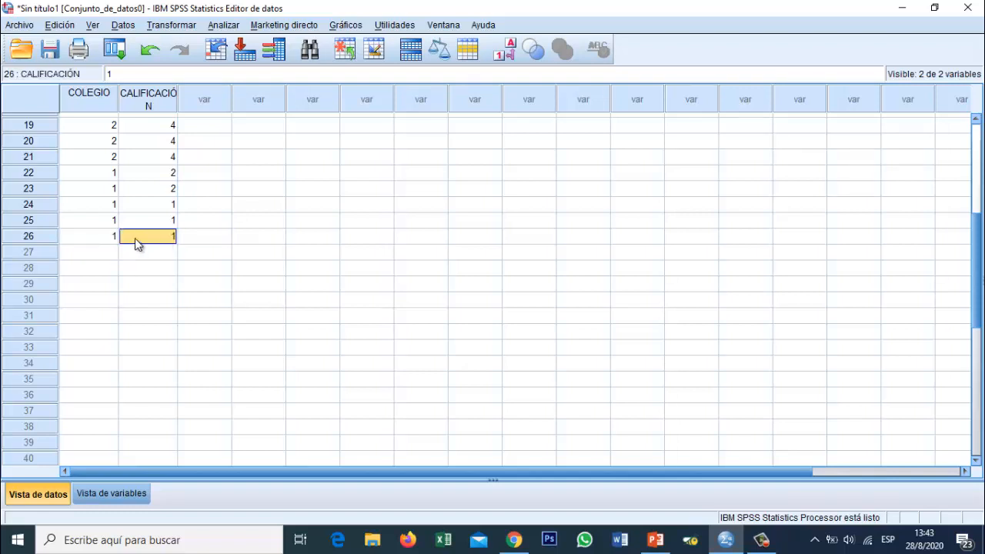
# Step: Clear the COLEGIO and CALIFICACIÓN values of case 26
pyautogui.click(106, 244)
pyautogui.press('Delete')
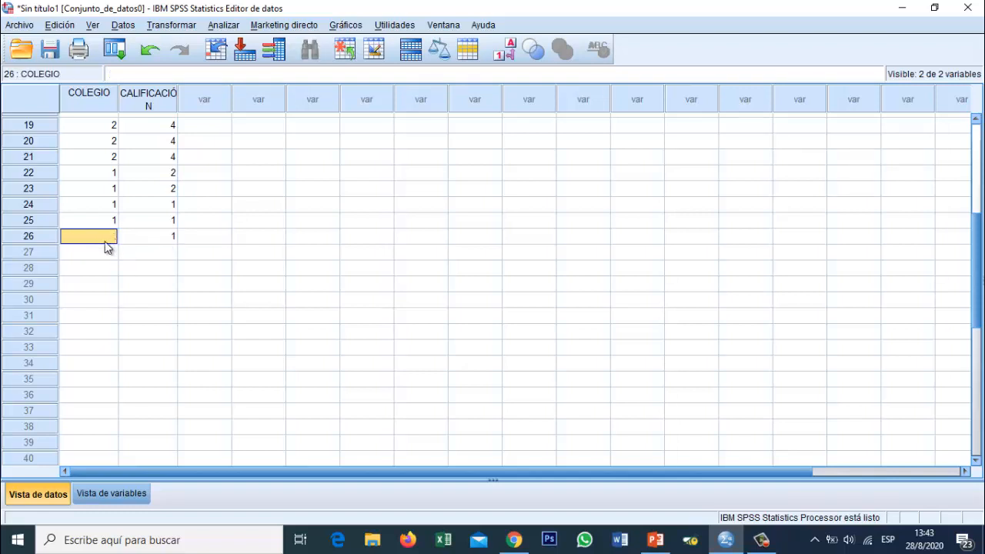
pyautogui.press('Right')
pyautogui.press('Delete')
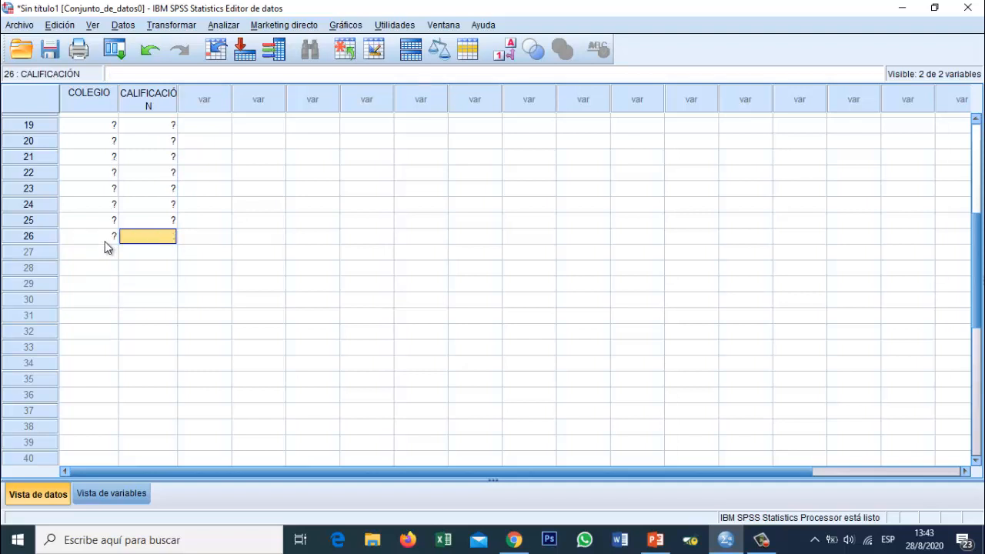
pyautogui.click(103, 237)
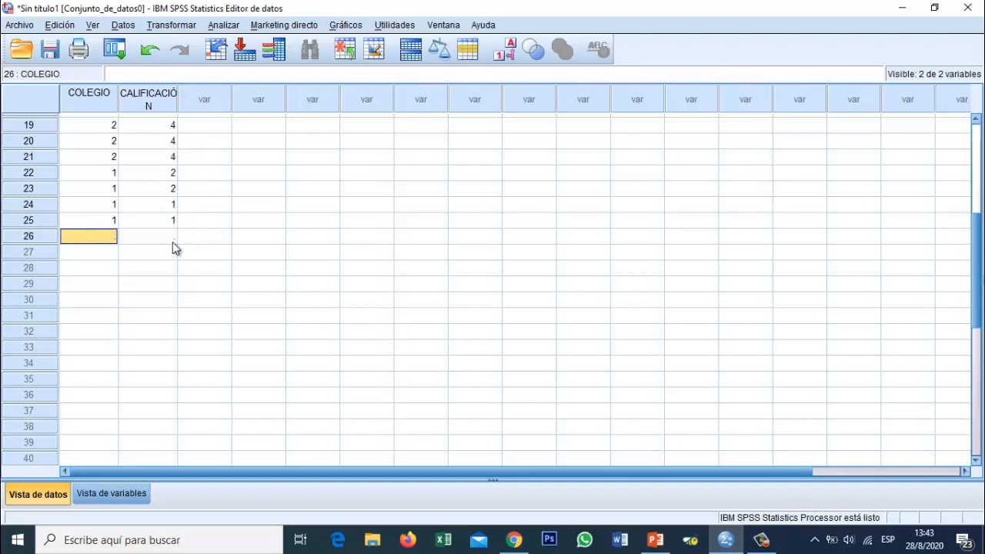
pyautogui.click(172, 242)
pyautogui.click(110, 239)
pyautogui.click(167, 239)
pyautogui.click(101, 237)
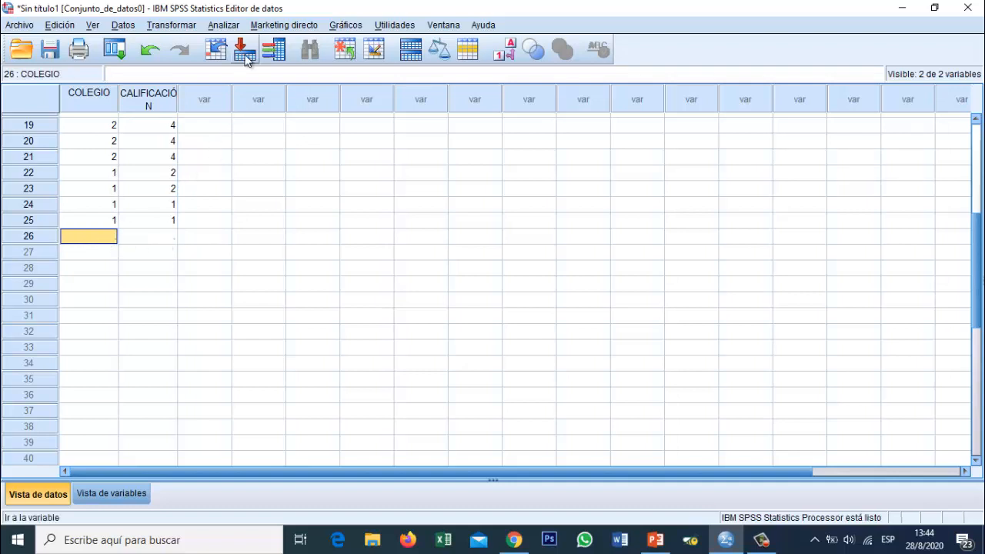
pyautogui.click(232, 29)
pyautogui.moveTo(335, 62)
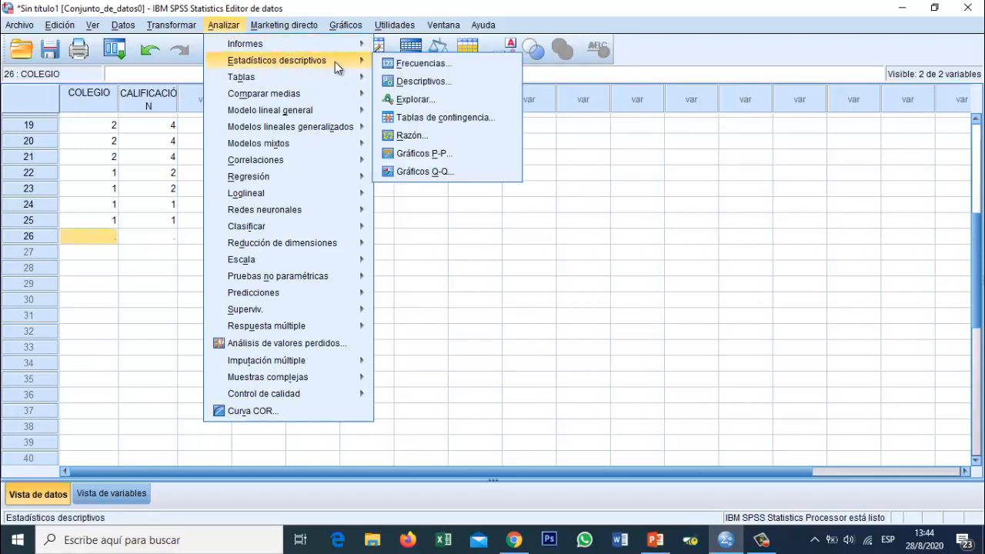
pyautogui.click(97, 244)
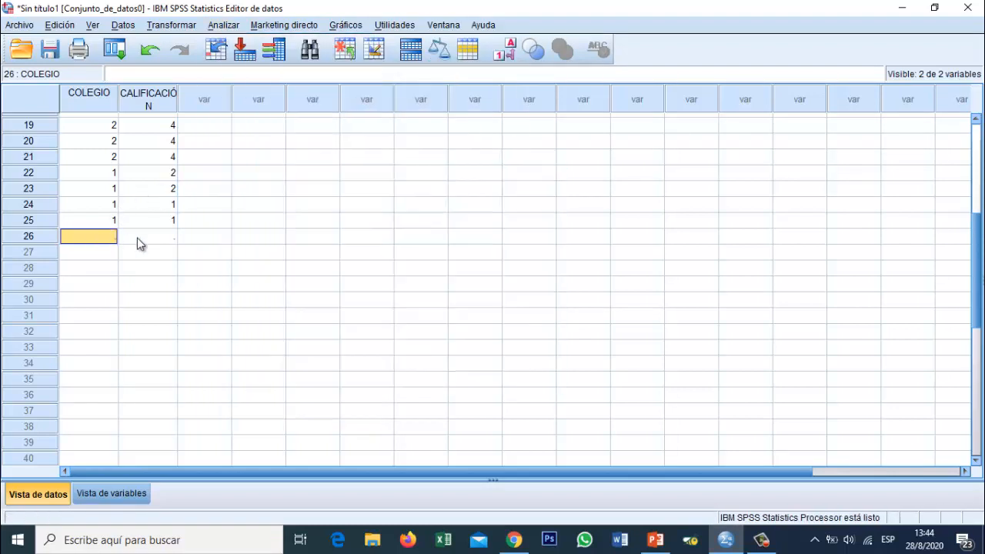
pyautogui.click(136, 238)
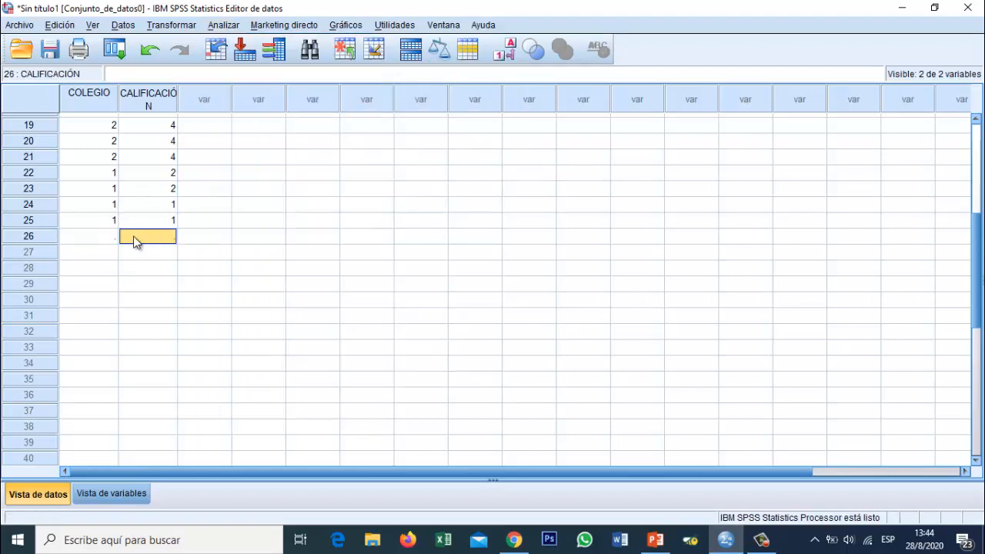
pyautogui.click(120, 498)
pyautogui.click(488, 91)
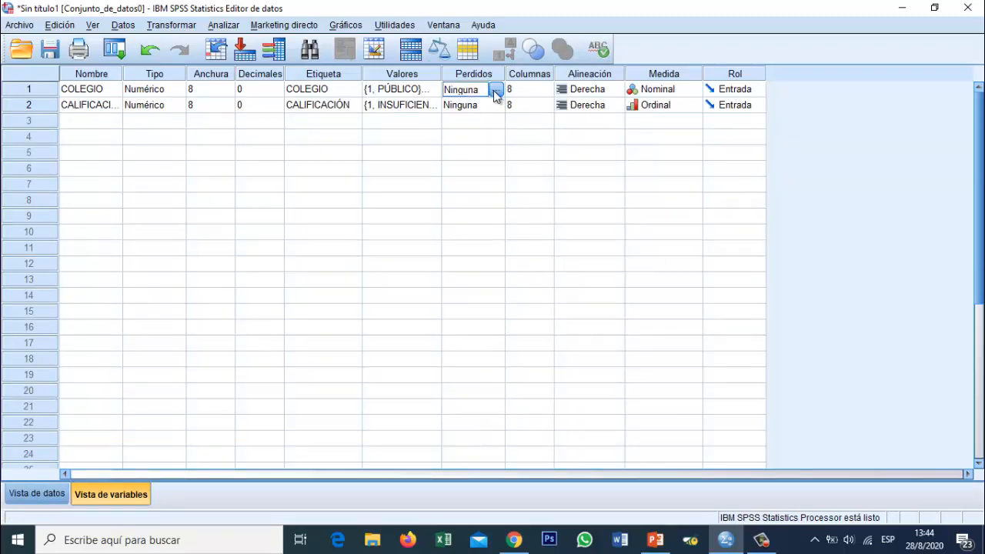
# Step: Delete the whole empty case in row 26 from the data view
pyautogui.click(57, 495)
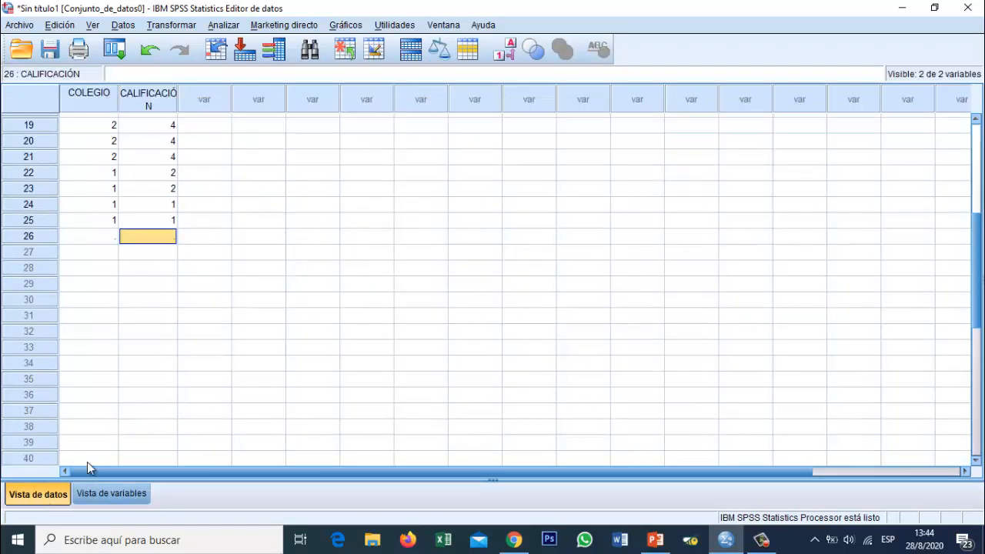
pyautogui.click(41, 237)
pyautogui.rightClick(42, 237)
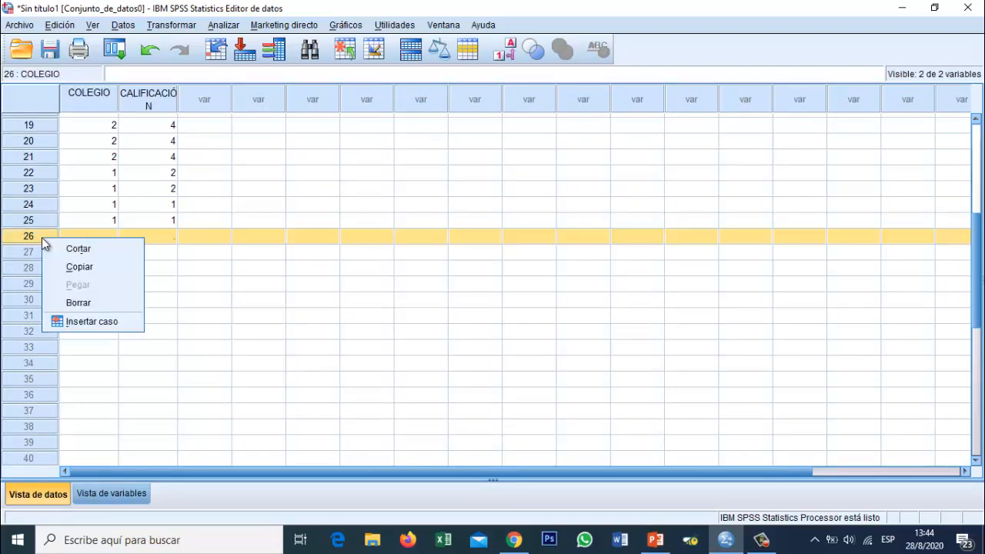
pyautogui.click(67, 304)
pyautogui.click(110, 220)
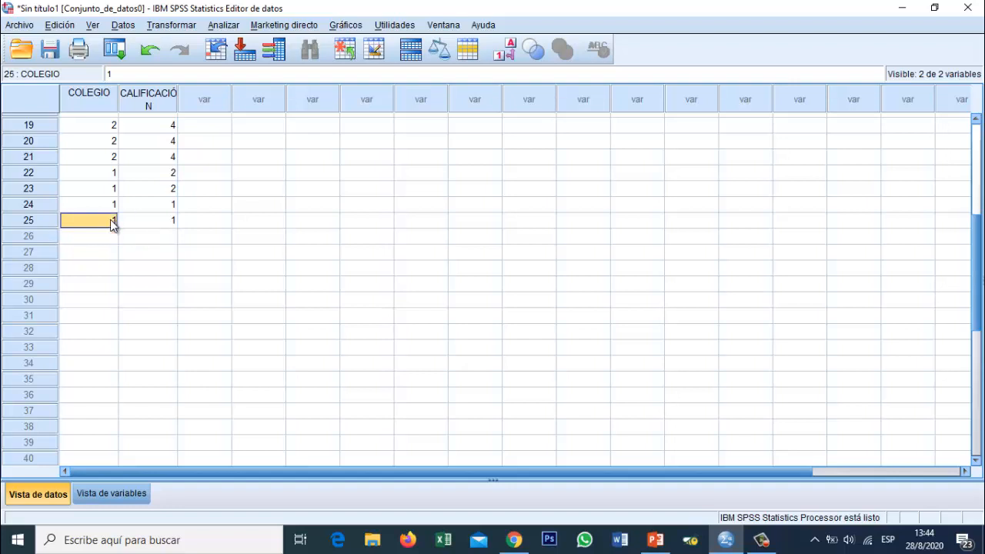
# Step: Try 9999 as a discrete missing value for the COLEGIO variable
pyautogui.click(120, 494)
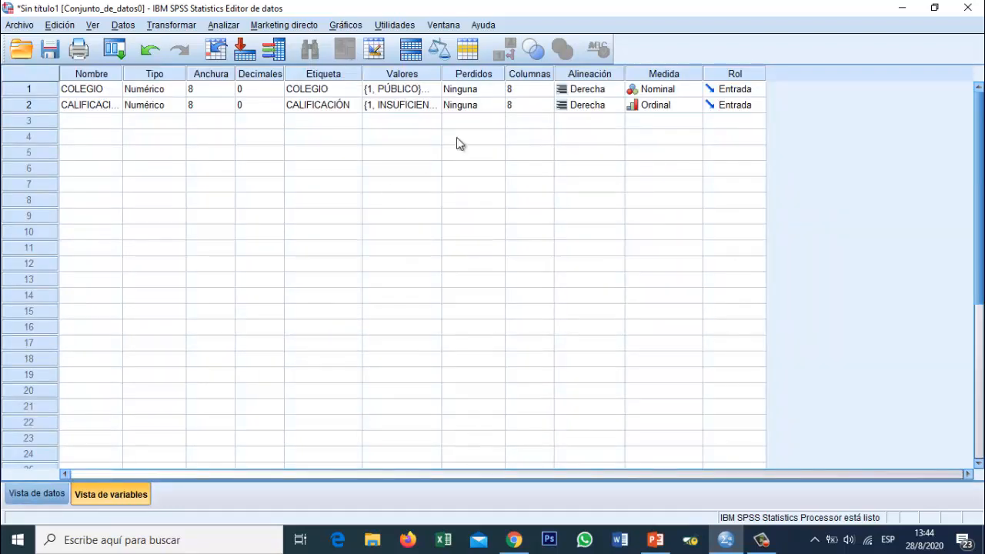
pyautogui.click(498, 92)
pyautogui.click(498, 92)
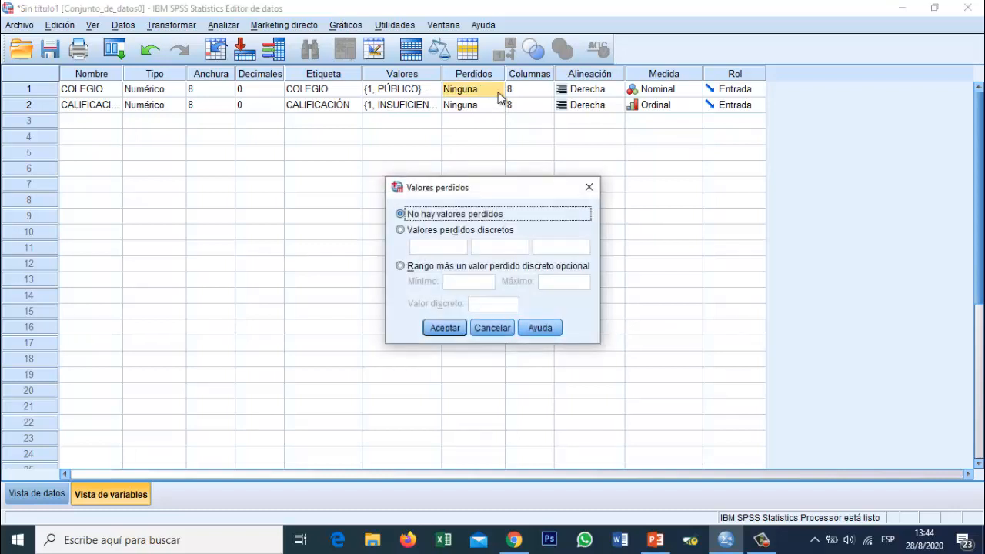
pyautogui.click(442, 233)
pyautogui.click(435, 246)
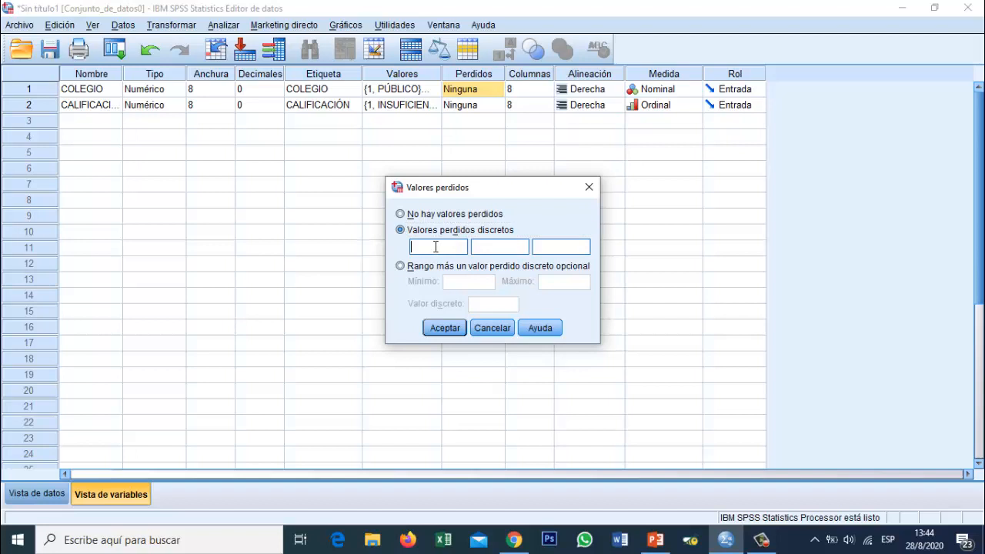
pyautogui.write('9999')
# Step: Set COLEGIO back to no missing values, accept the setting and return to the data view
pyautogui.click(467, 215)
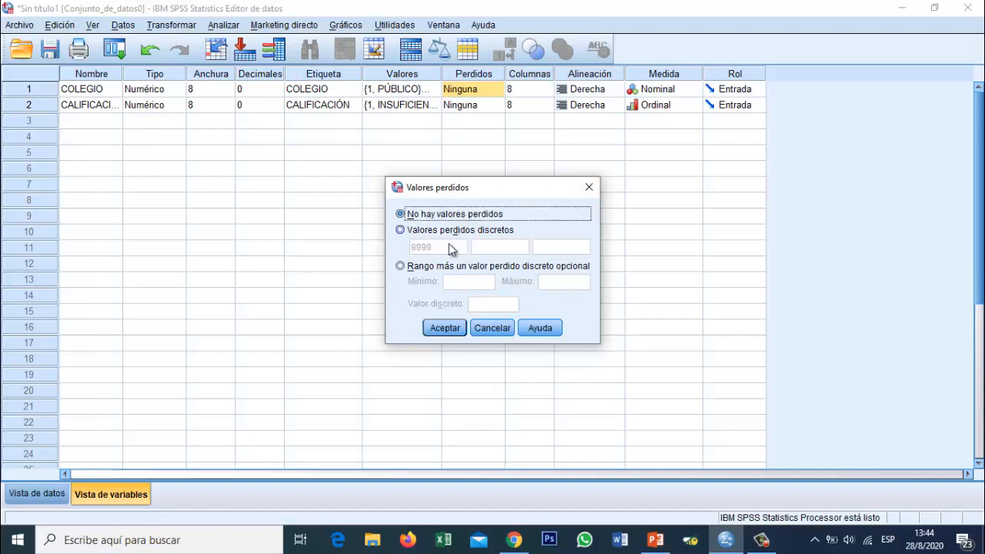
pyautogui.click(443, 328)
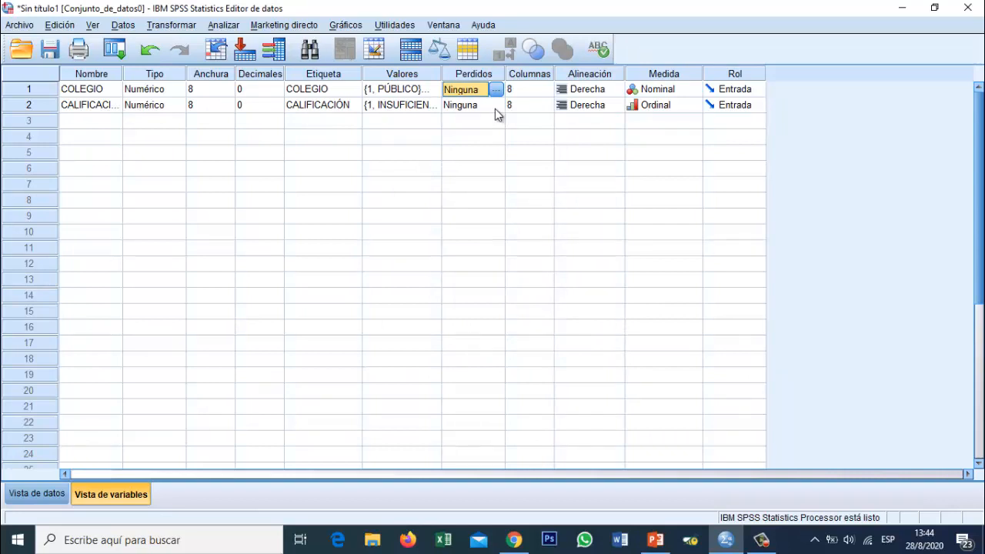
pyautogui.click(40, 495)
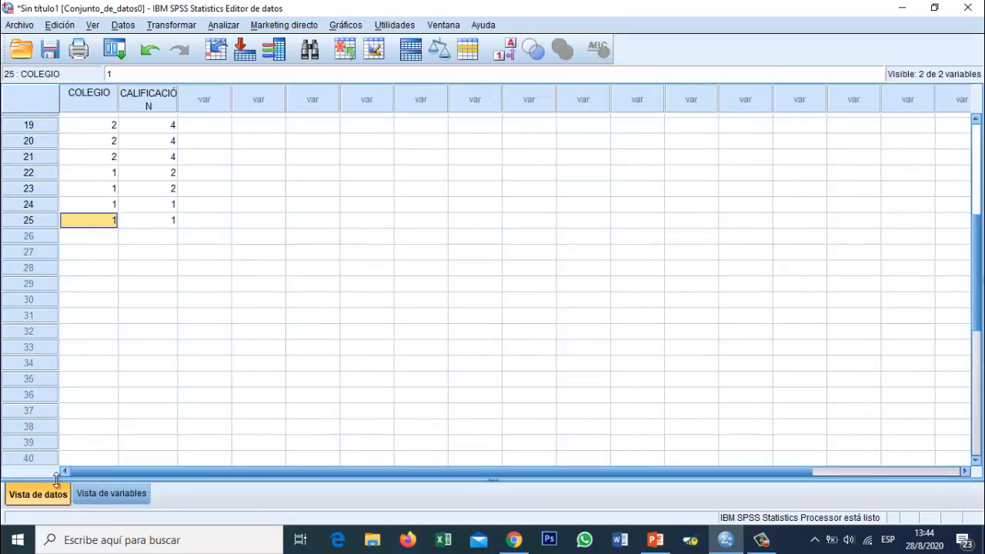
# Step: Review the CALIFICACIÓN values in the data view from the last cases up to case 1
pyautogui.click(139, 140)
pyautogui.press('Up')
pyautogui.press('Up')
pyautogui.press('Up')
pyautogui.press('Up')
pyautogui.press('Up')
pyautogui.press('Up')
pyautogui.press('Up')
pyautogui.press('Up')
pyautogui.press('Up')
pyautogui.press('Up')
pyautogui.press('Up')
pyautogui.press('Up')
pyautogui.press('Up')
pyautogui.press('Up')
pyautogui.press('Up')
pyautogui.press('Up')
pyautogui.press('Up')
pyautogui.press('Up')
pyautogui.press('Up')
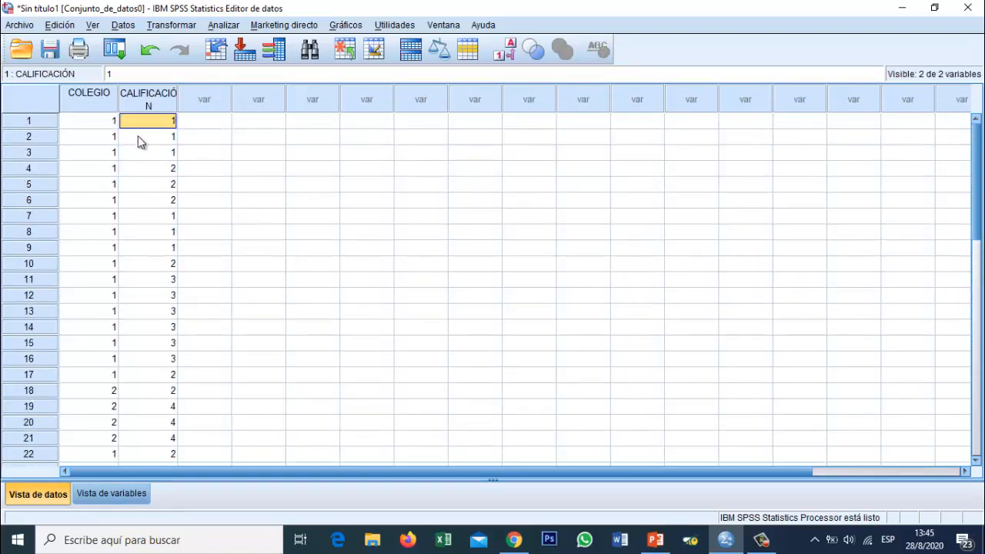
# Step: Open the Tablas de contingencia analysis and remove CALIFICACIÓN from the rows and COLEGIO from the columns
pyautogui.click(222, 27)
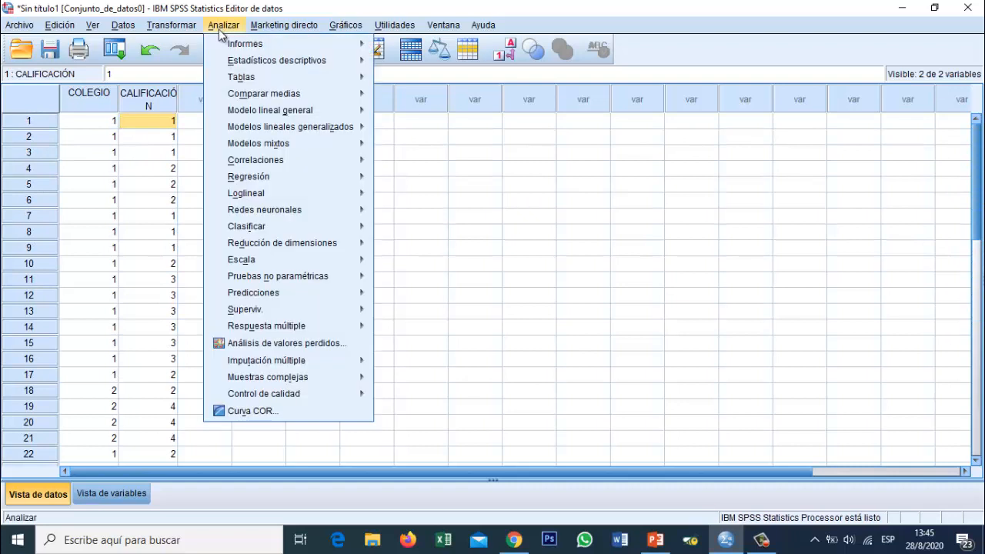
pyautogui.moveTo(311, 61)
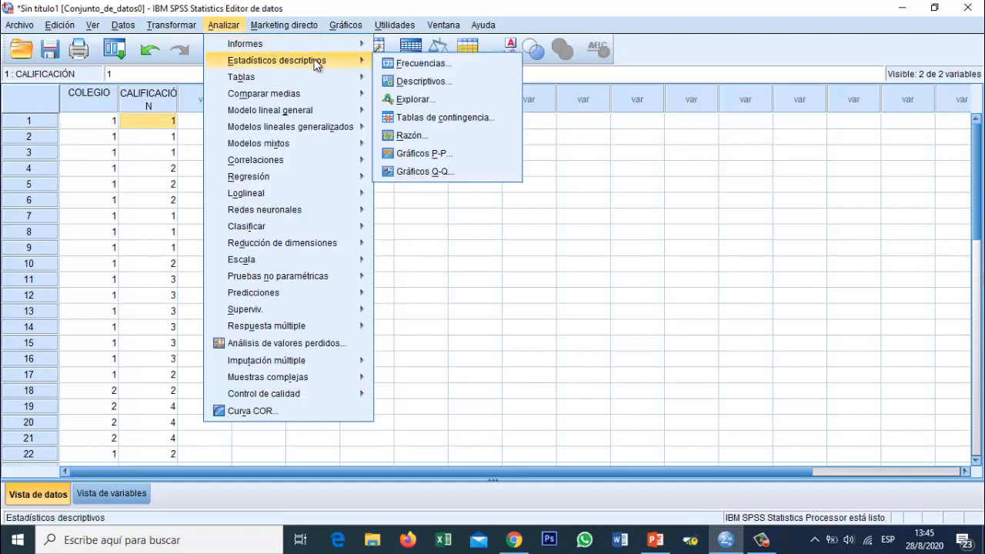
pyautogui.click(428, 117)
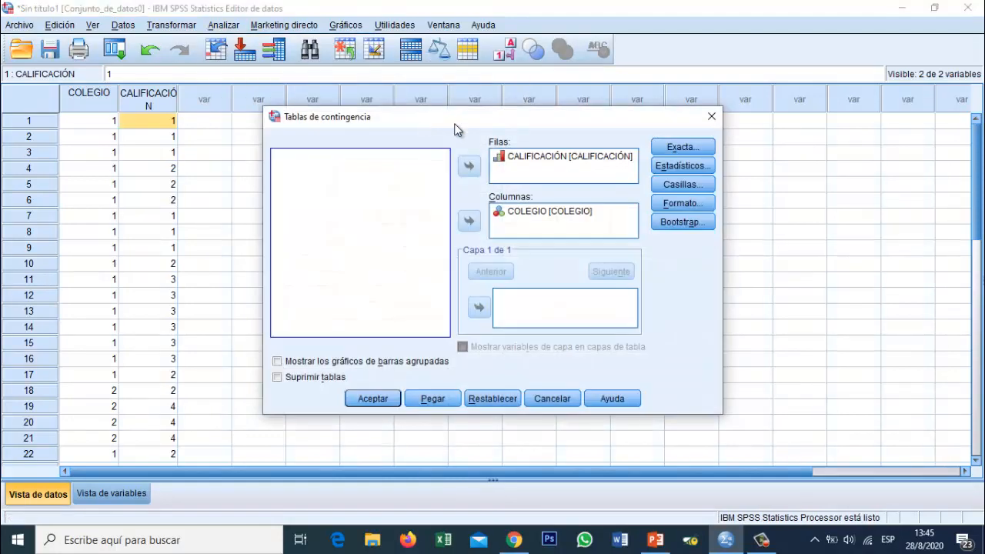
pyautogui.click(522, 159)
pyautogui.click(468, 165)
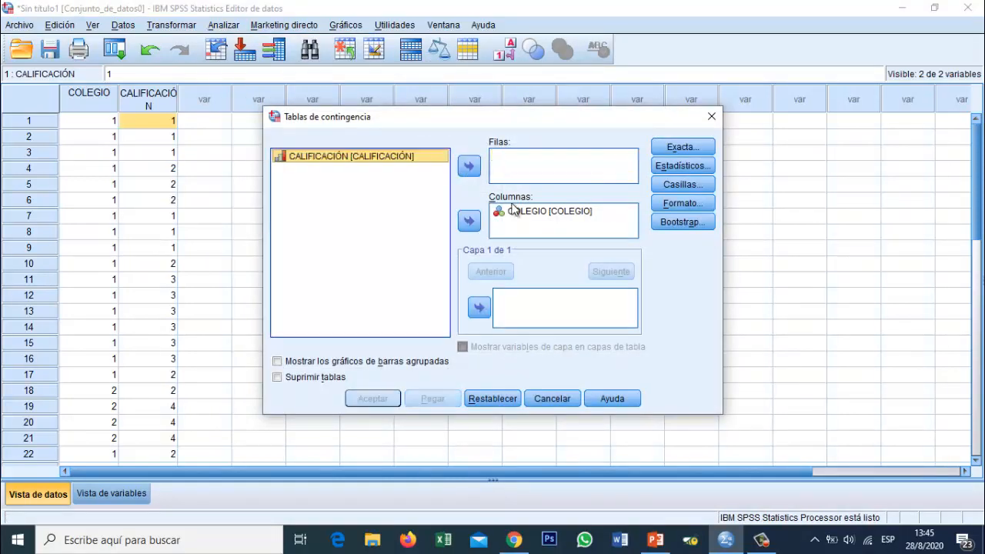
pyautogui.click(512, 212)
pyautogui.click(470, 221)
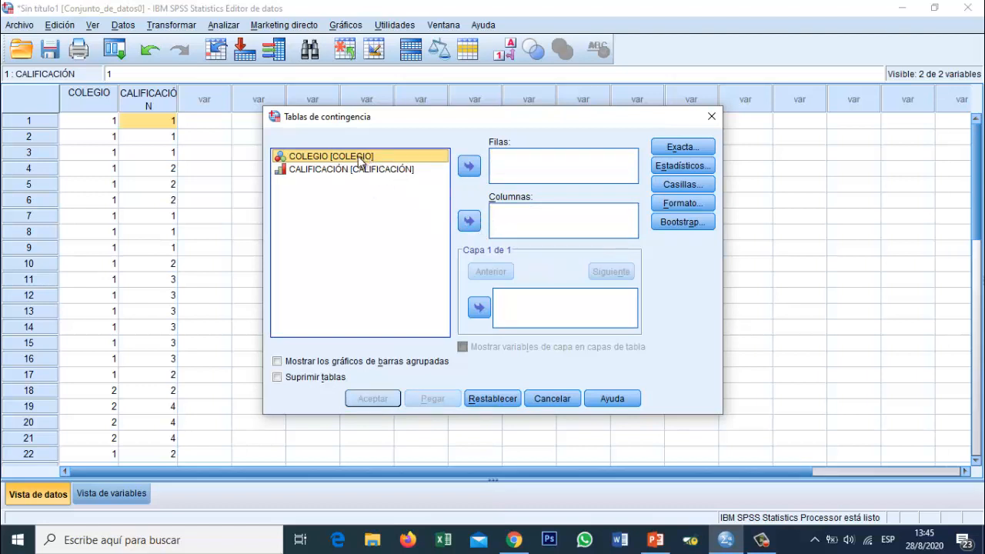
# Step: Assign COLEGIO as the column variable and CALIFICACIÓN as the row variable of the contingency table
pyautogui.click(467, 223)
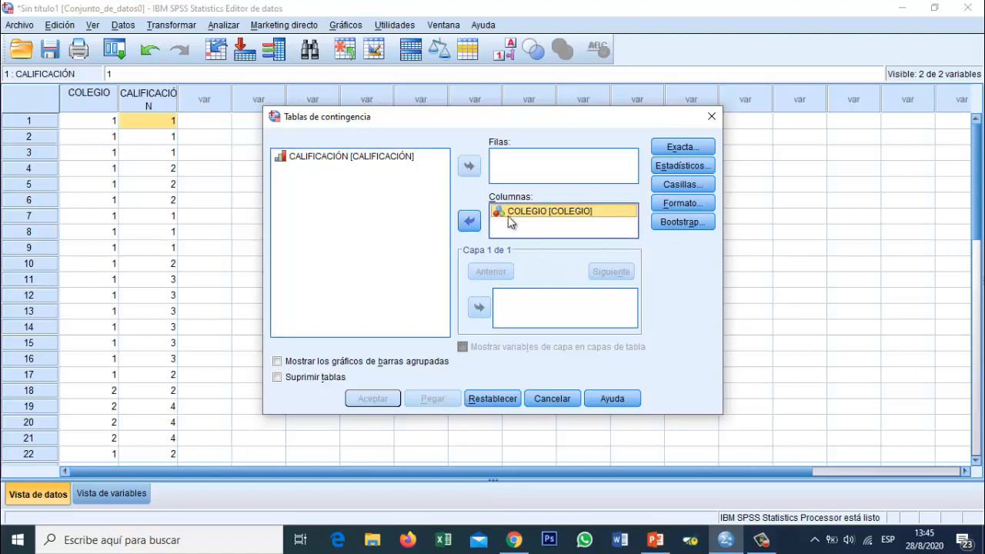
pyautogui.click(396, 160)
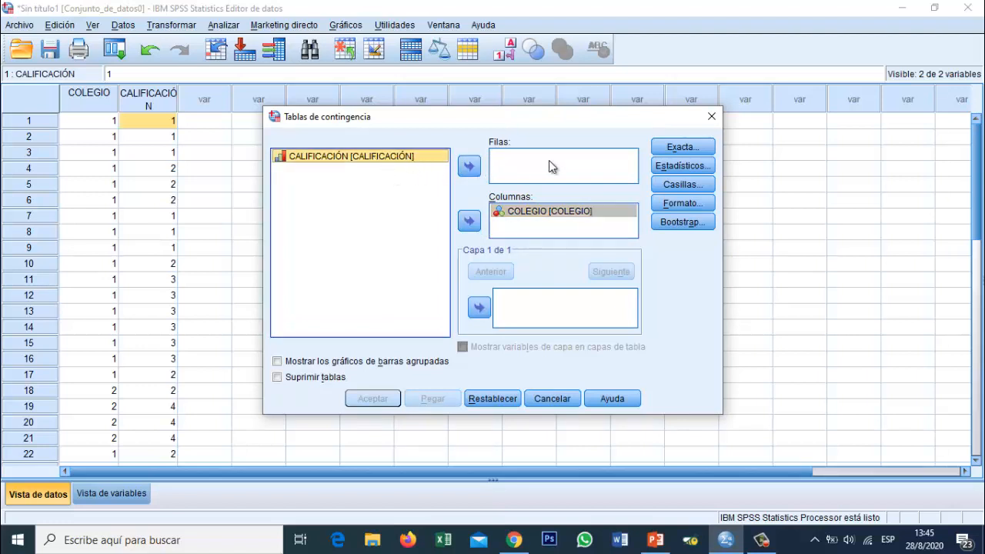
pyautogui.click(469, 168)
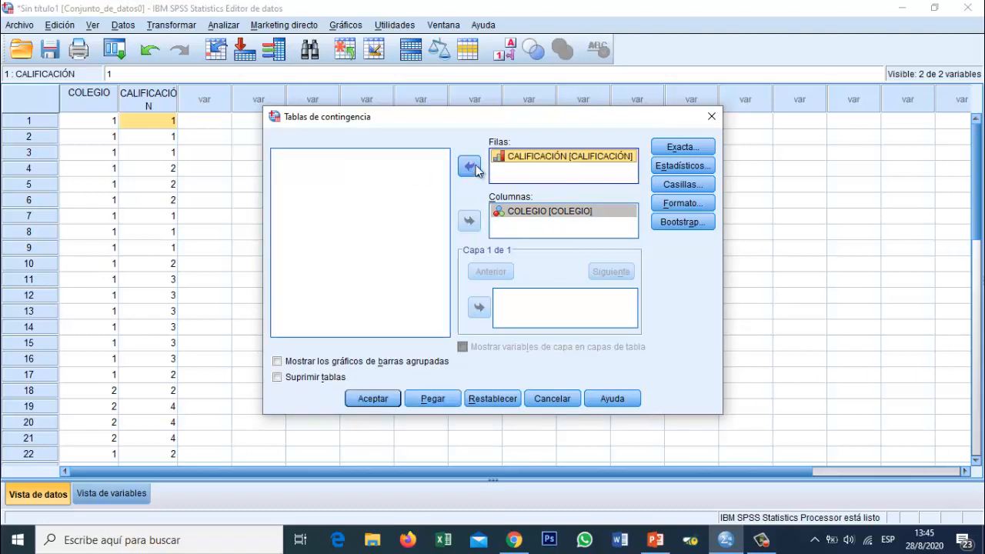
# Step: Open the table's statistics options and check on slide 5 in PowerPoint which coefficients apply to J x K tables
pyautogui.click(662, 166)
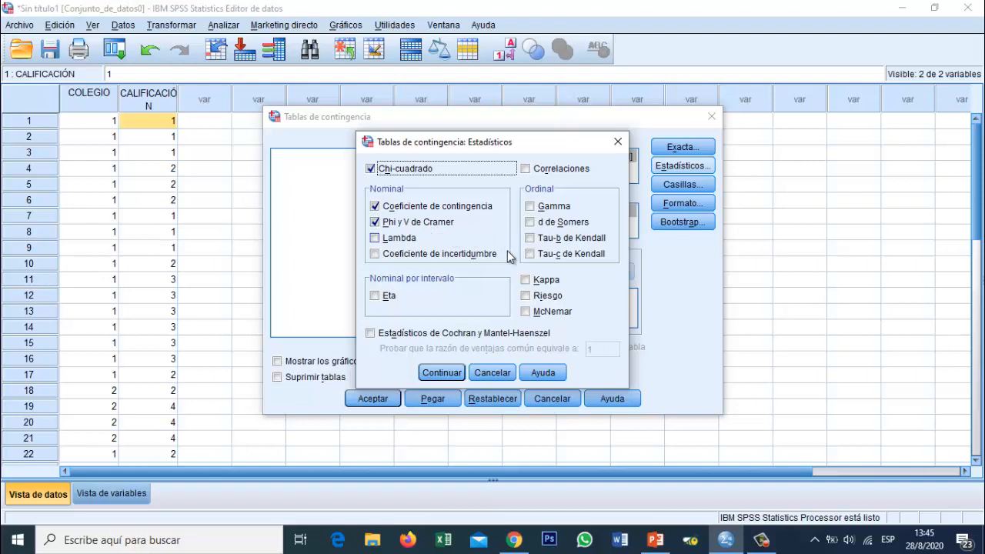
pyautogui.click(655, 540)
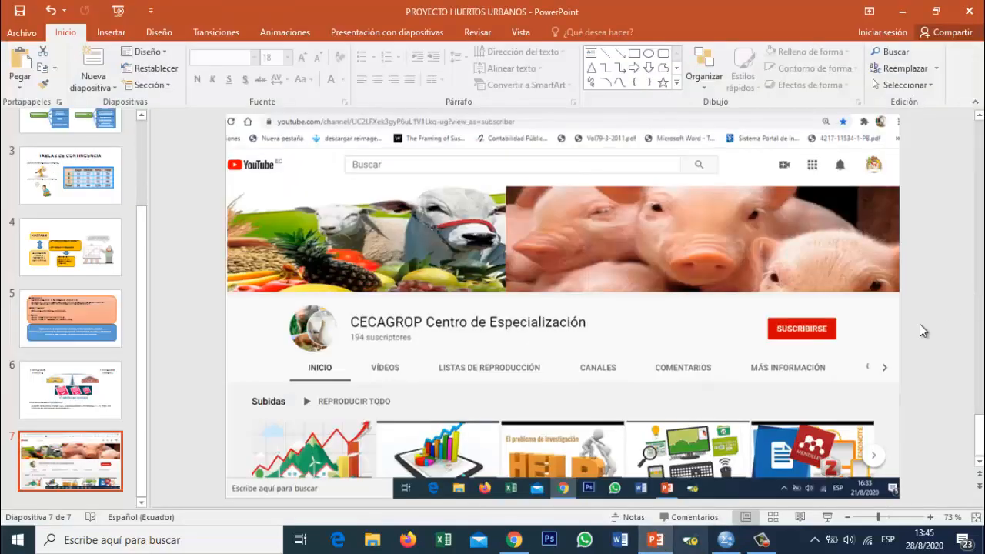
pyautogui.scroll(2, 920, 324)
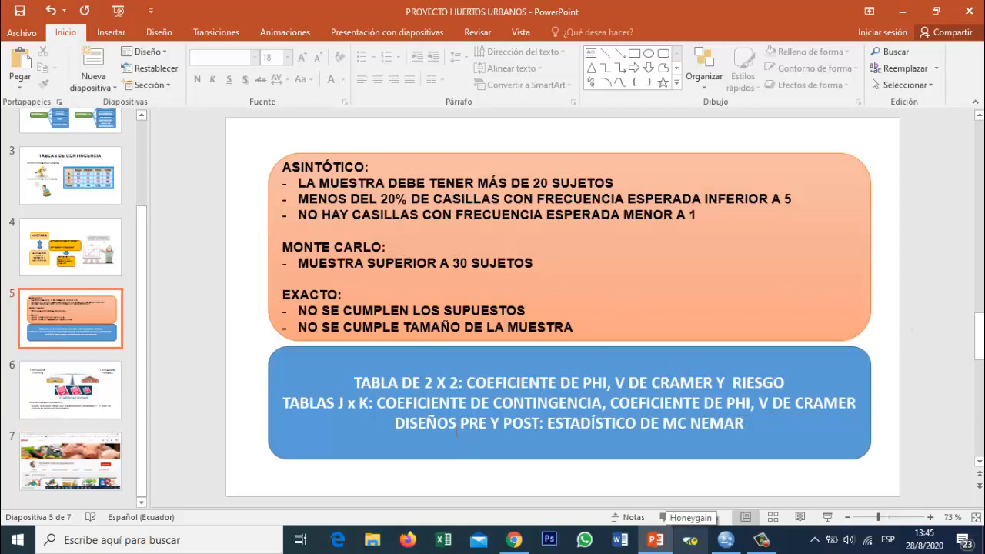
pyautogui.moveTo(339, 403); pyautogui.dragTo(371, 404)
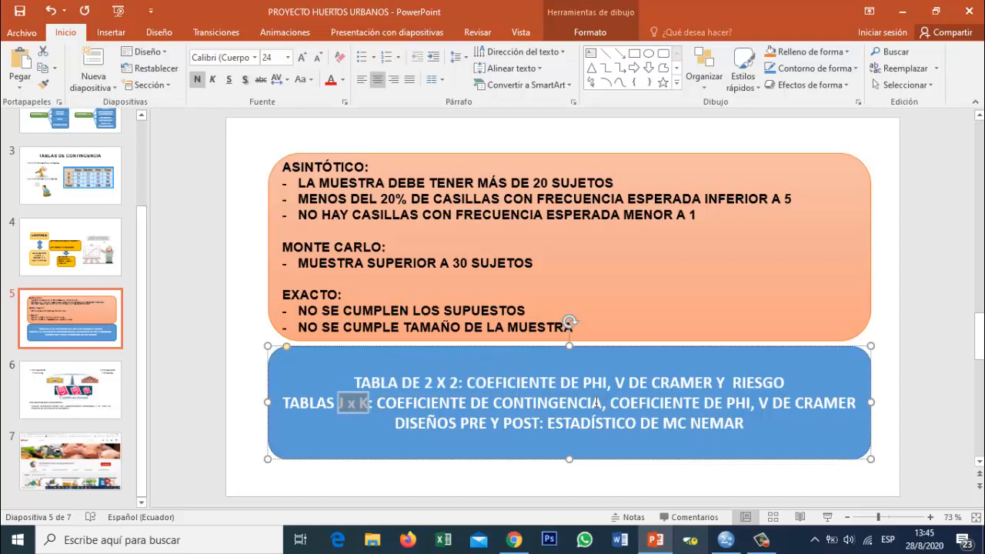
pyautogui.click(597, 401)
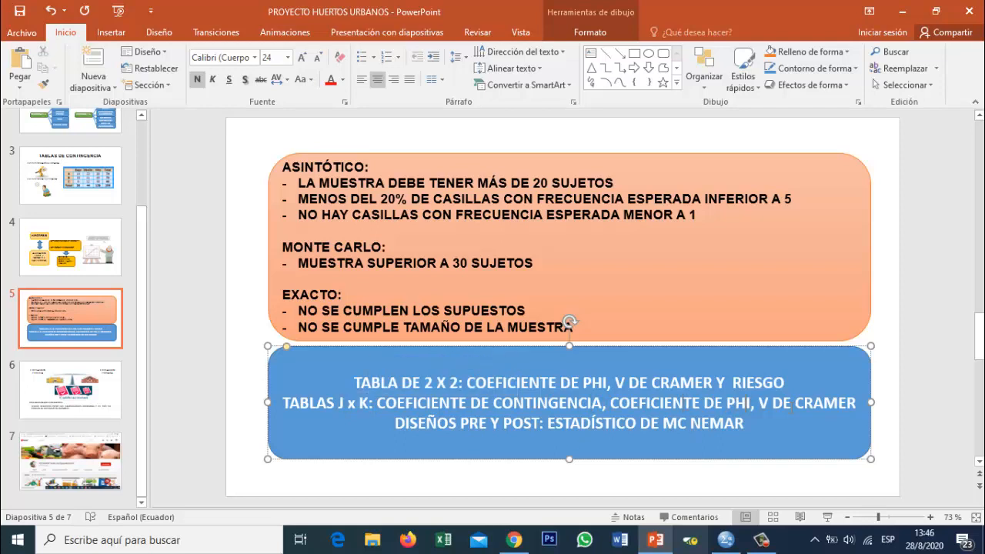
pyautogui.click(930, 397)
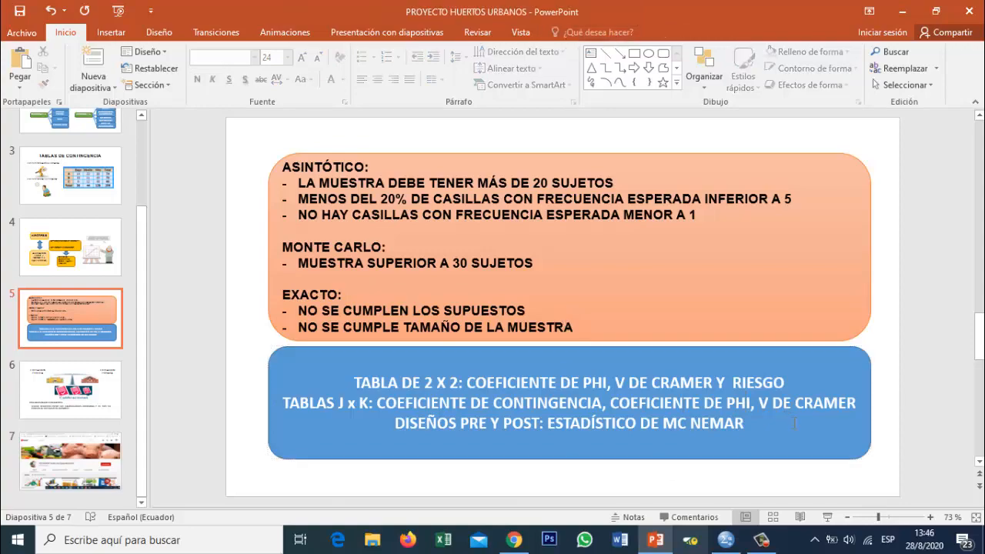
# Step: Back in SPSS, accept Chi-cuadrado, Coeficiente de contingencia and Phi y V de Cramer, keep Observado and Columna for the cells, and run the analysis
pyautogui.click(659, 541)
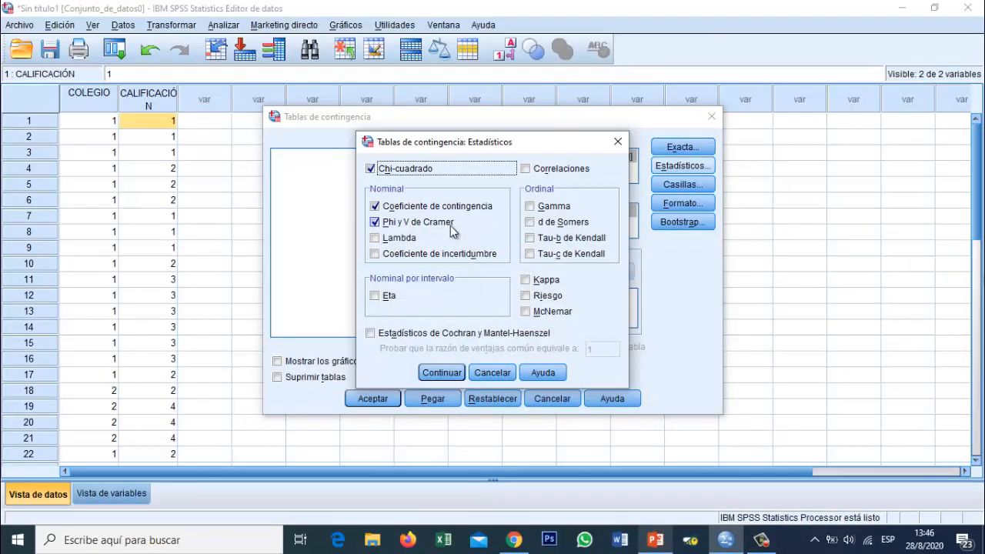
pyautogui.click(444, 369)
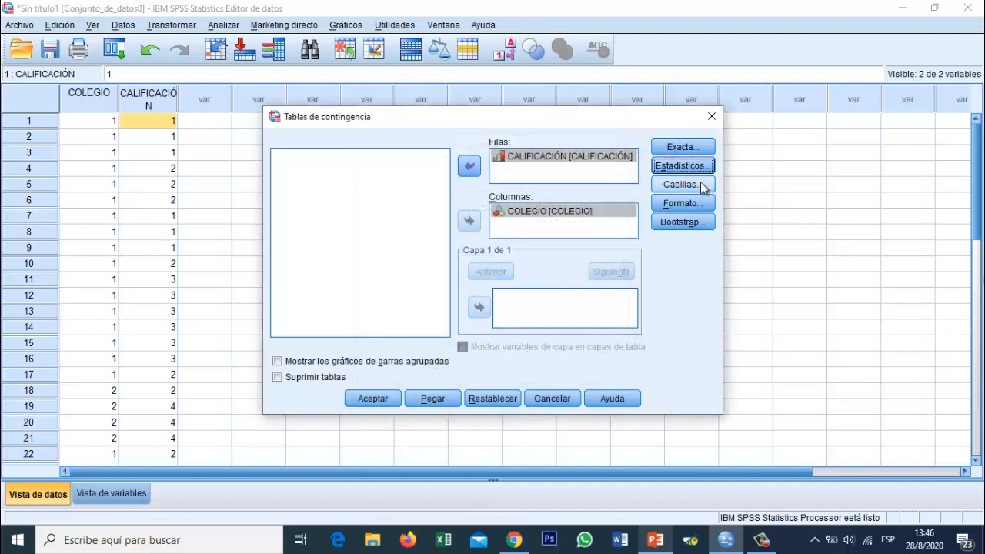
pyautogui.click(702, 186)
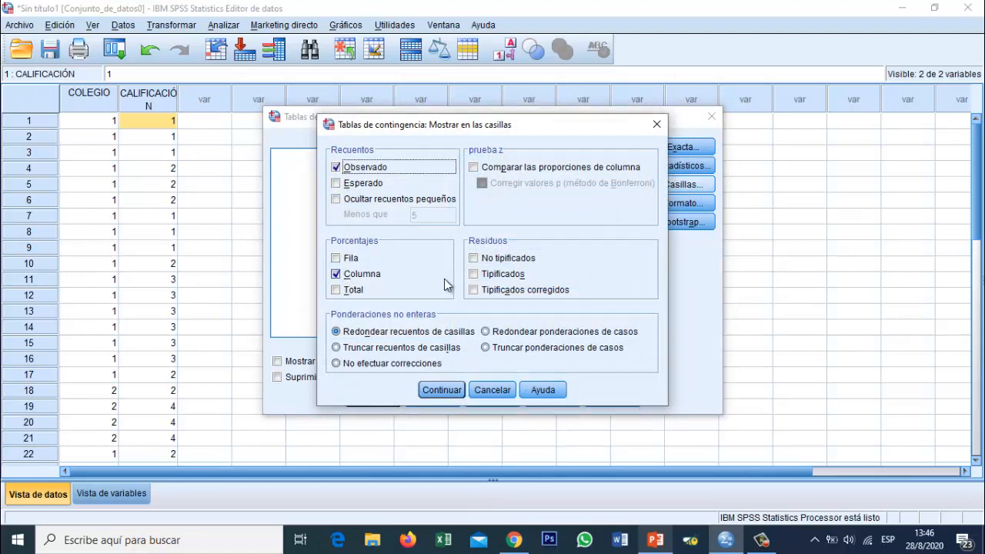
pyautogui.click(433, 391)
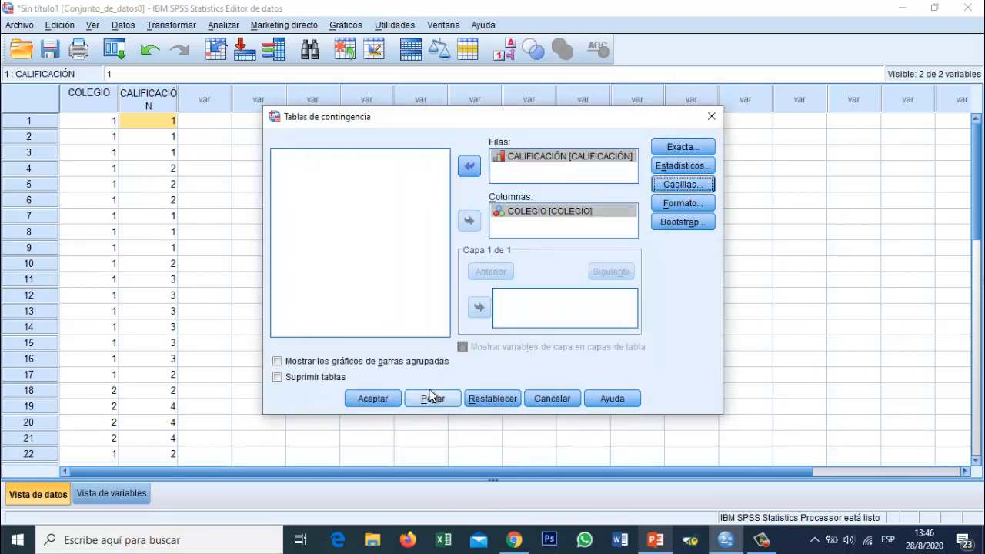
pyautogui.click(374, 399)
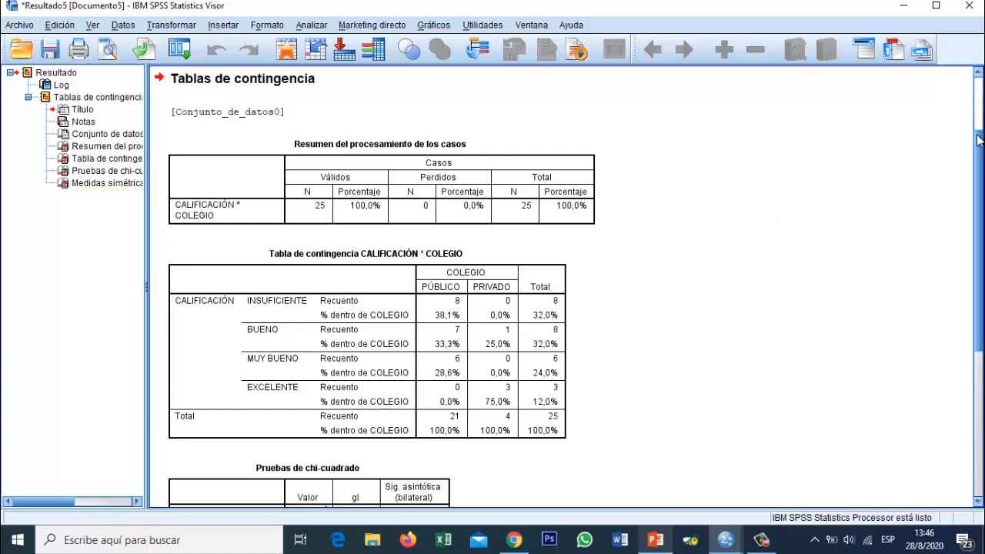
# Step: Check the case processing summary in the output against the last case entered in the data view
pyautogui.click(478, 171)
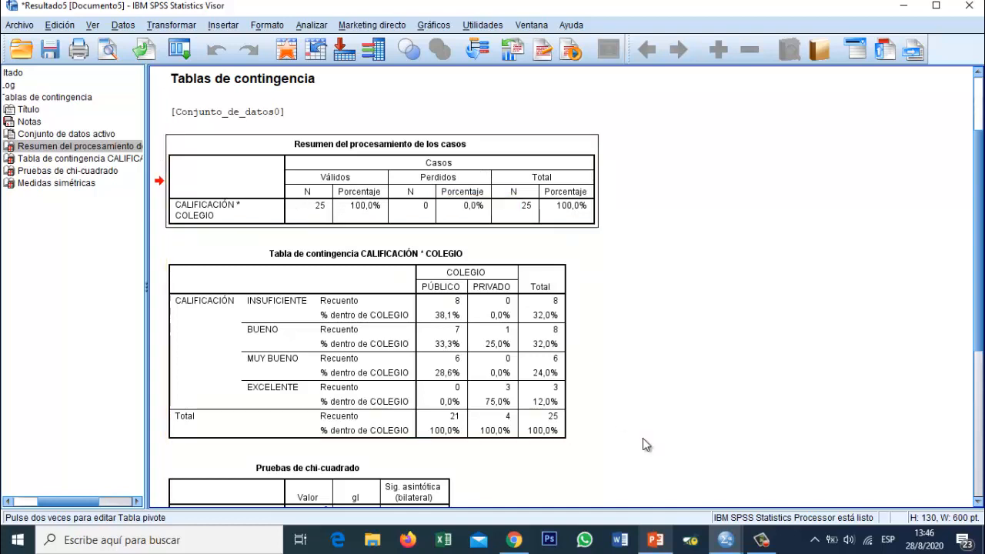
pyautogui.moveTo(725, 539)
pyautogui.click(670, 485)
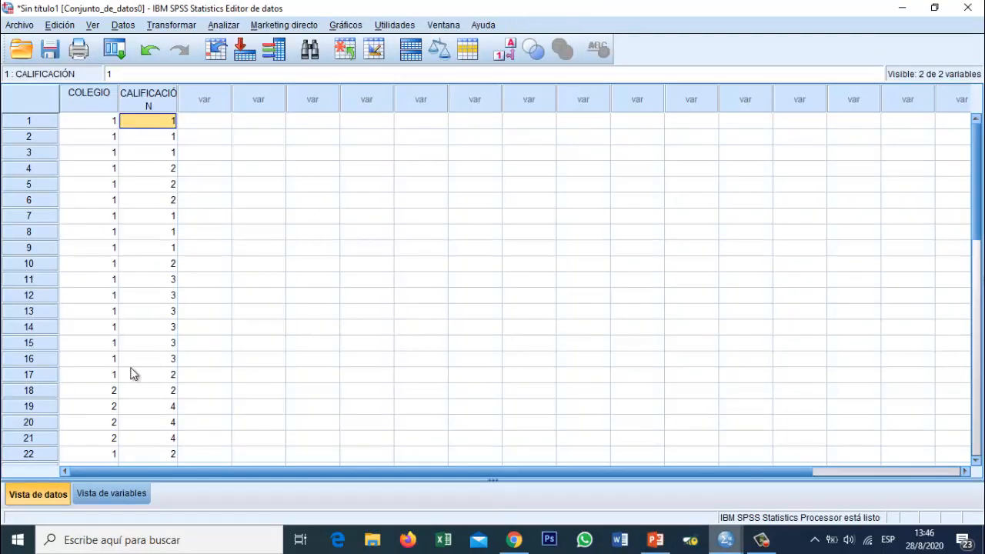
pyautogui.click(87, 393)
pyautogui.press('Down')
pyautogui.press('Down')
pyautogui.press('Down')
pyautogui.press('Down')
pyautogui.press('Down')
pyautogui.press('Down')
pyautogui.press('Down')
pyautogui.press('Down')
pyautogui.press('Down')
pyautogui.press('Down')
pyautogui.press('Down')
pyautogui.press('Down')
pyautogui.press('Down')
pyautogui.press('Down')
pyautogui.press('Down')
pyautogui.press('Down')
pyautogui.press('Down')
pyautogui.press('Down')
pyautogui.press('Down')
pyautogui.press('Down')
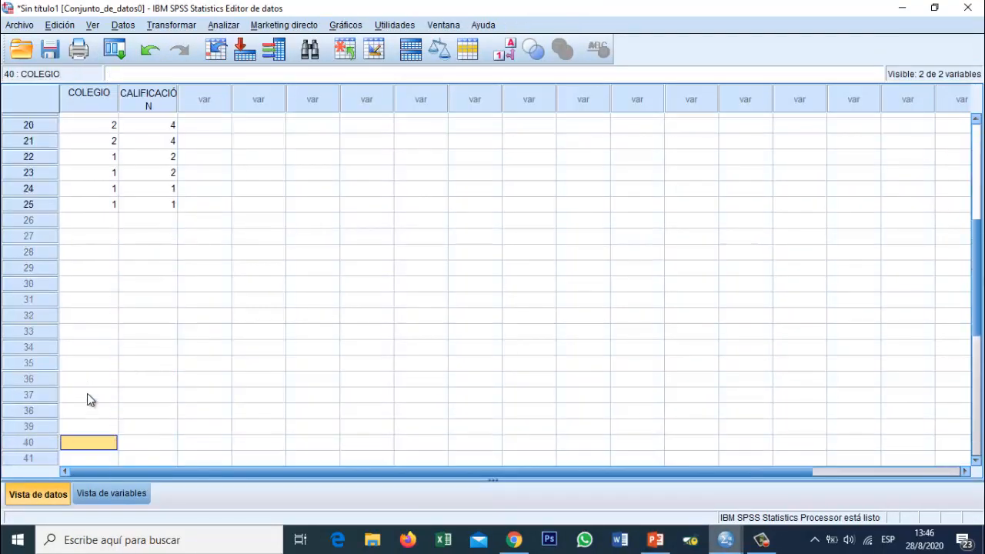
pyautogui.press('Up')
pyautogui.press('Up')
pyautogui.press('Up')
pyautogui.press('Up')
pyautogui.press('Up')
pyautogui.press('Up')
pyautogui.press('Up')
pyautogui.press('Up')
pyautogui.press('Up')
pyautogui.press('Up')
pyautogui.press('Up')
pyautogui.press('Up')
pyautogui.press('Up')
pyautogui.press('Up')
pyautogui.press('Up')
pyautogui.press('Up')
pyautogui.press('Down')
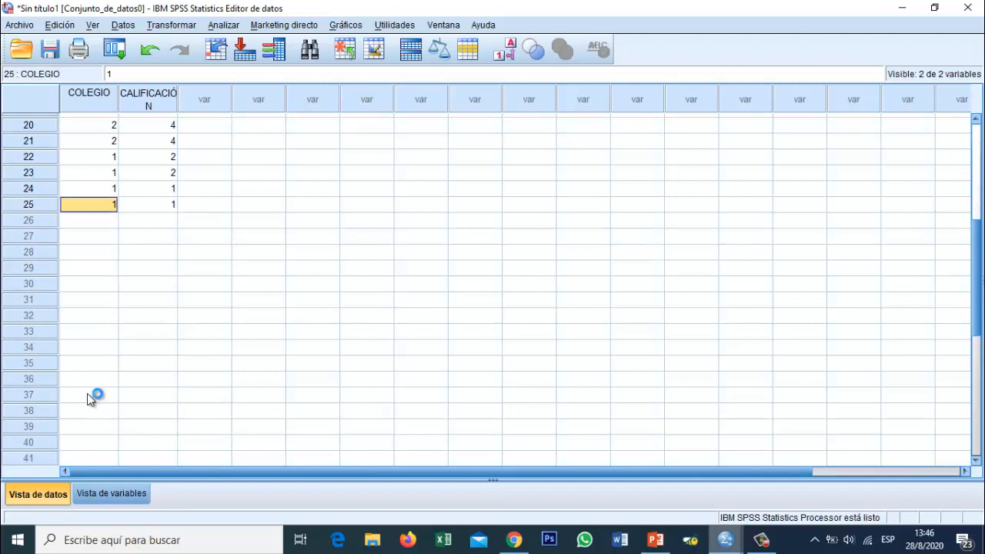
pyautogui.press('Right')
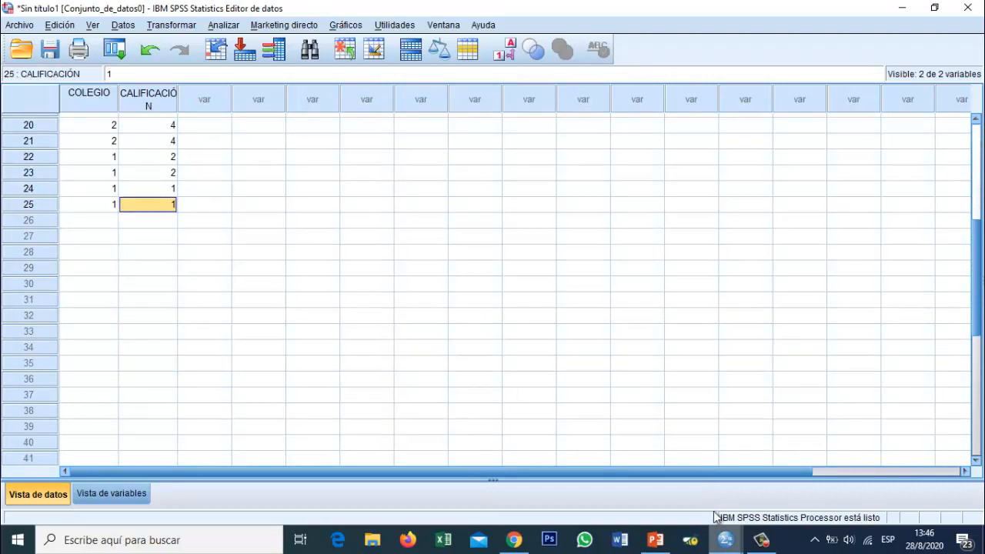
# Step: Return to the output viewer and examine the counts and column percentages in the CALIFICACIÓN by COLEGIO contingency table
pyautogui.click(735, 535)
pyautogui.click(770, 481)
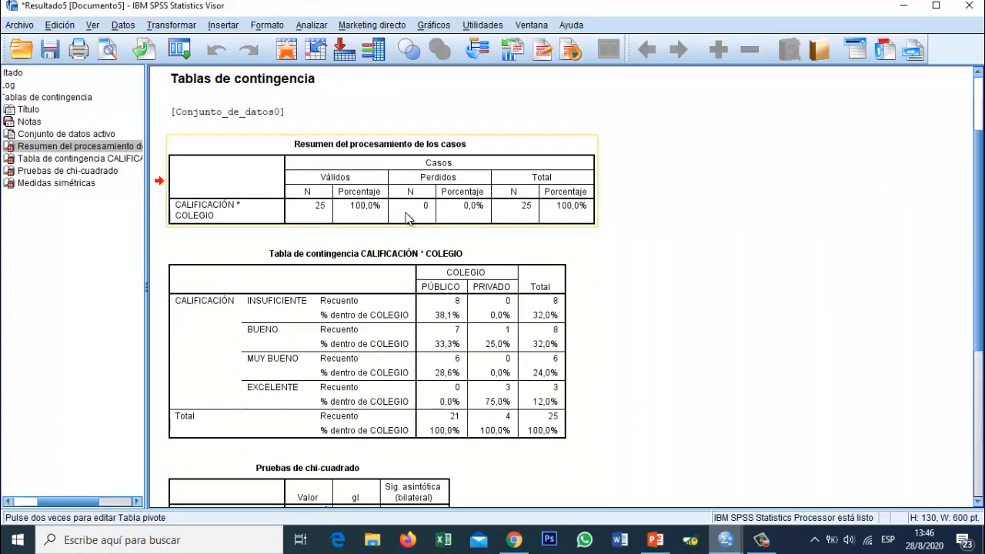
pyautogui.click(435, 306)
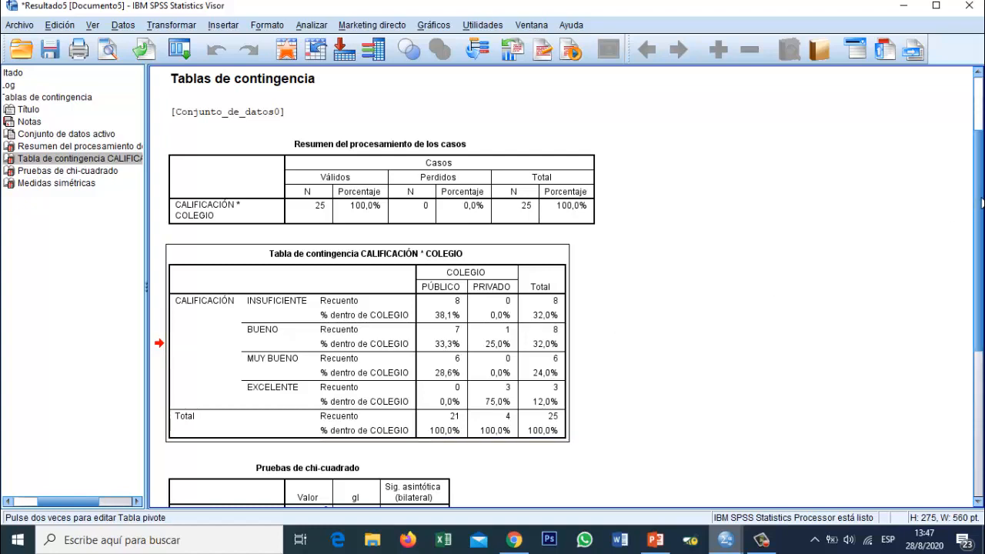
# Step: Examine the chi-square tests table, including the Pearson significance and the footnote on expected frequencies
pyautogui.scroll(-2, 979, 216)
pyautogui.scroll(-10, 907, 352)
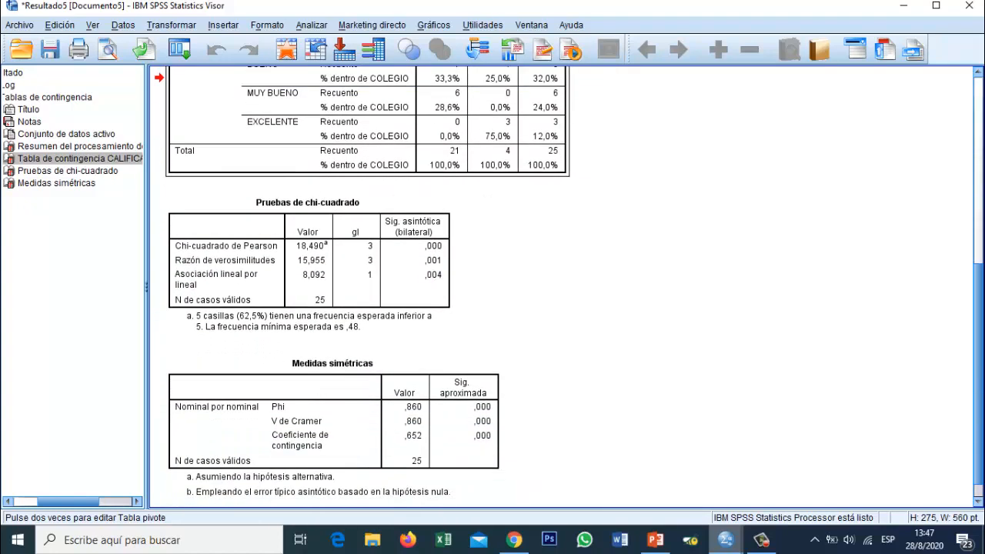
pyautogui.click(378, 240)
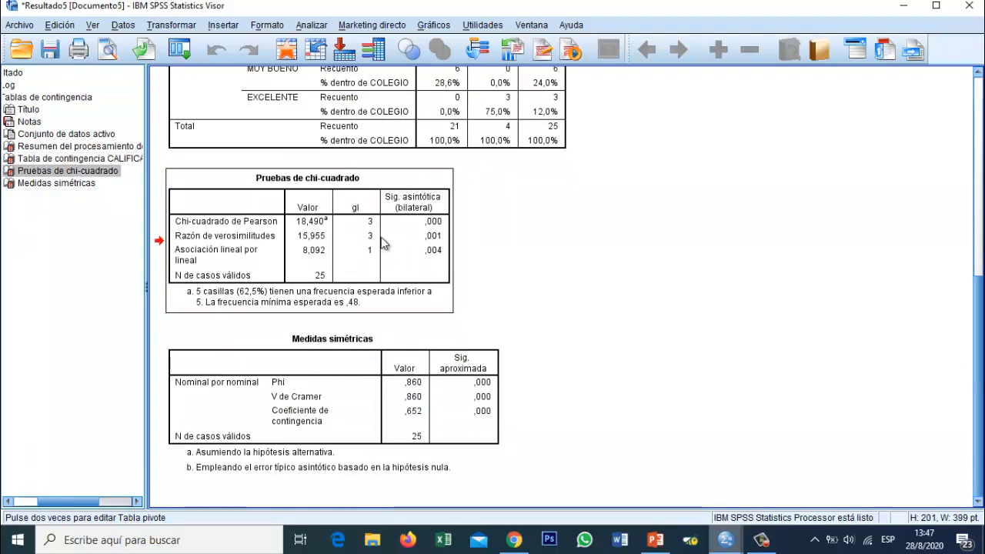
pyautogui.click(429, 227)
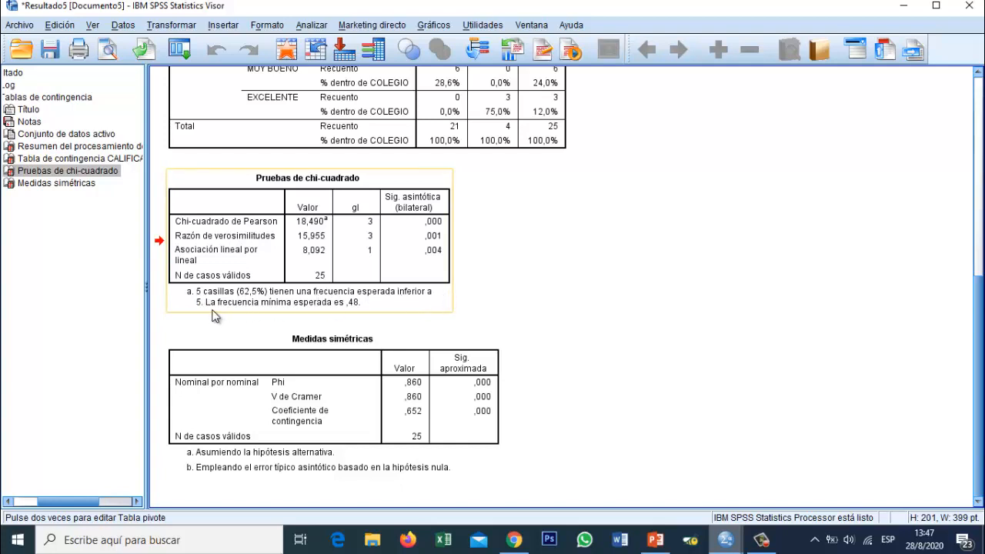
# Step: Check the asymptotic test's expected-frequency requirement on slide 5 in PowerPoint, and return to the SPSS output
pyautogui.click(655, 540)
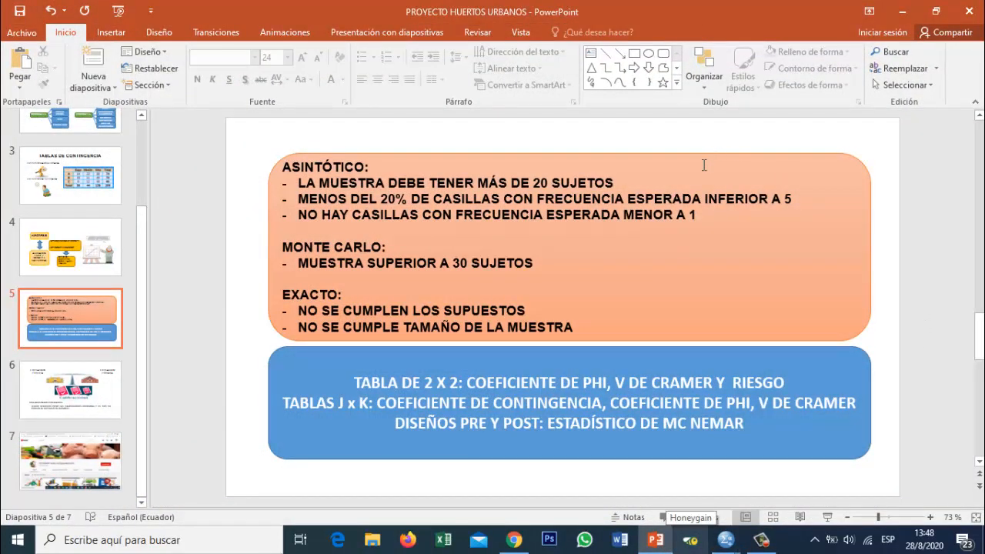
pyautogui.click(662, 204)
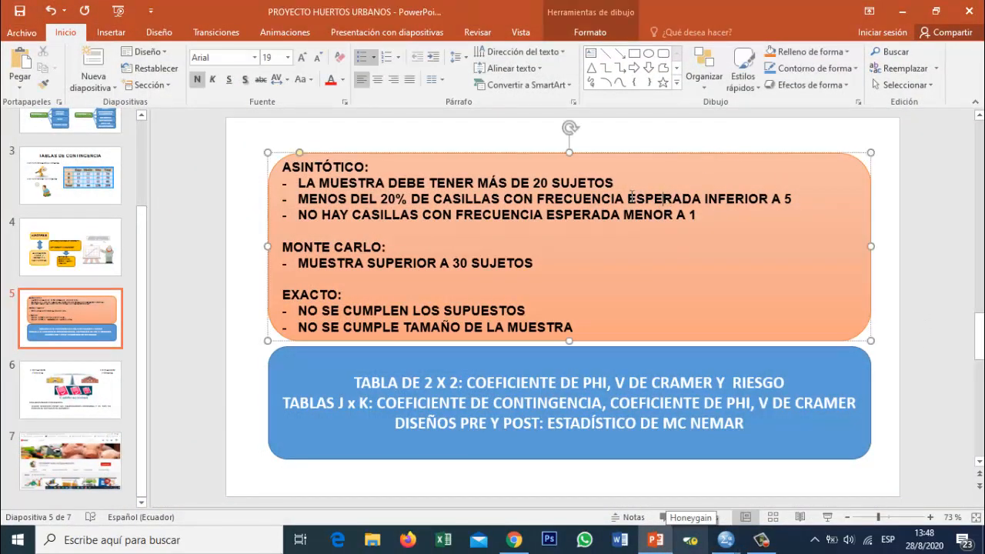
pyautogui.moveTo(630, 198); pyautogui.dragTo(798, 203)
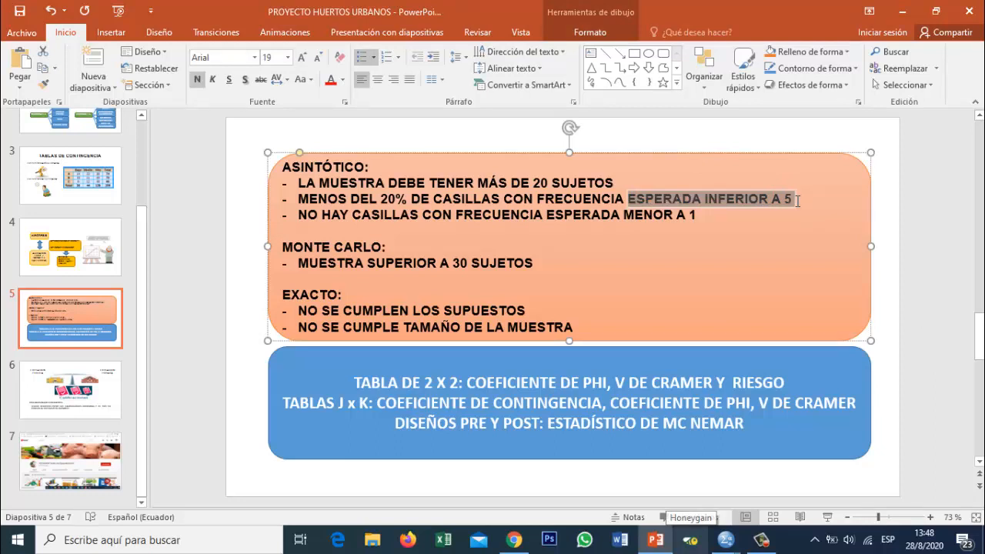
pyautogui.click(886, 242)
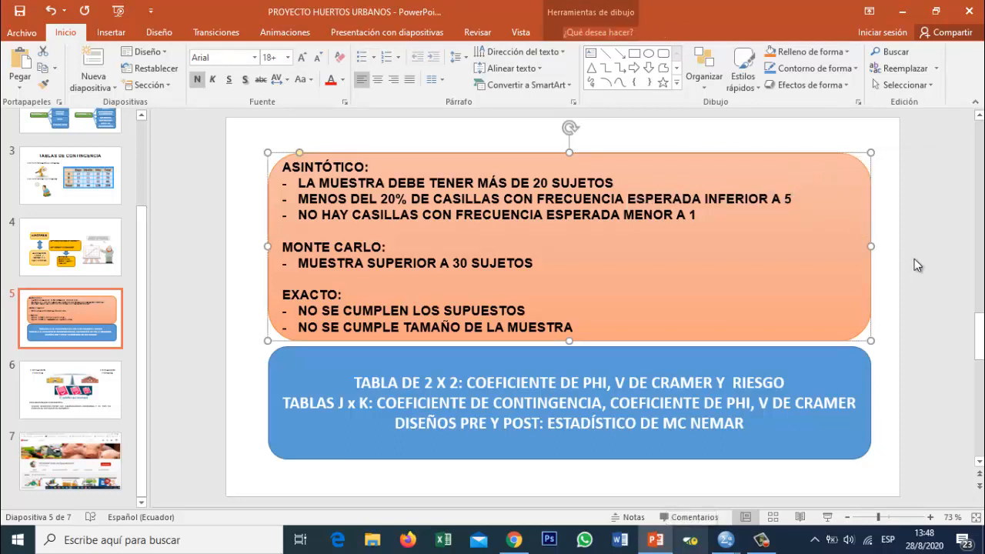
pyautogui.click(914, 261)
pyautogui.click(659, 543)
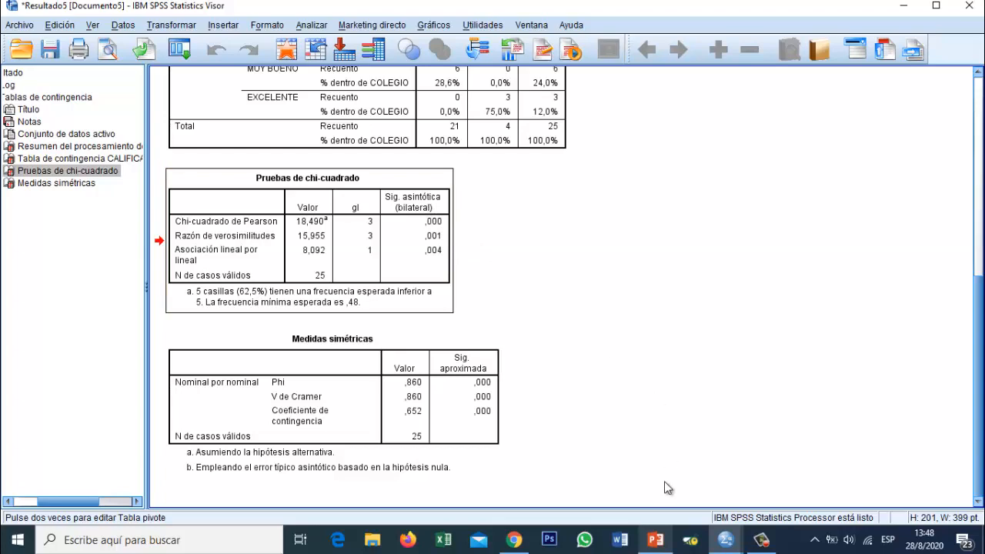
# Step: Switch to PowerPoint, review the null and alternative hypotheses on slide 4, and return to the SPSS output
pyautogui.click(655, 540)
pyautogui.scroll(1, 940, 307)
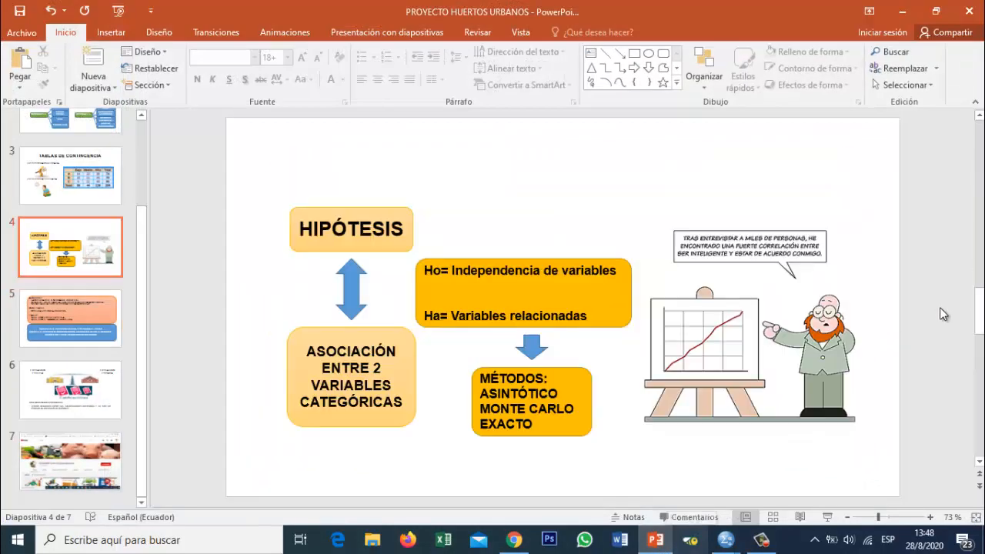
pyautogui.click(627, 299)
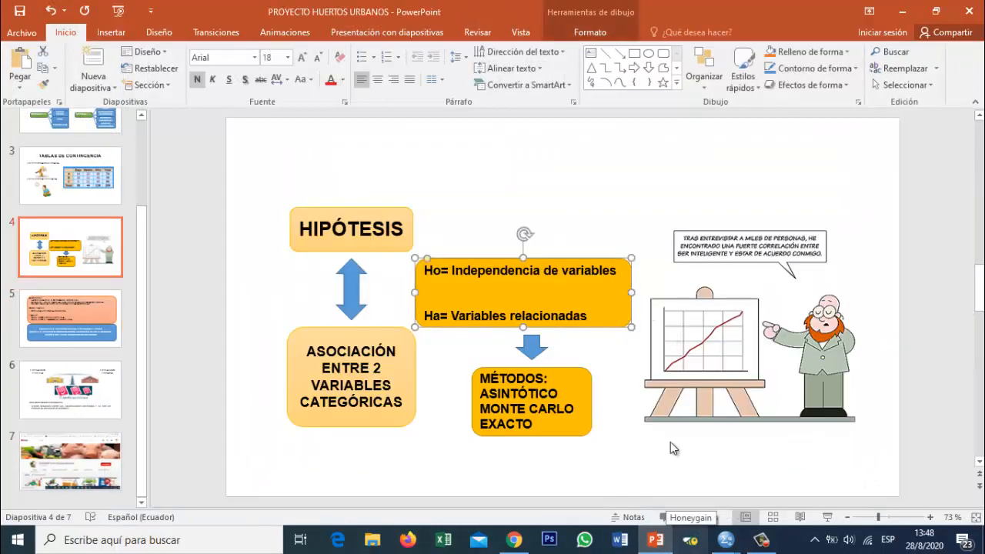
pyautogui.click(655, 540)
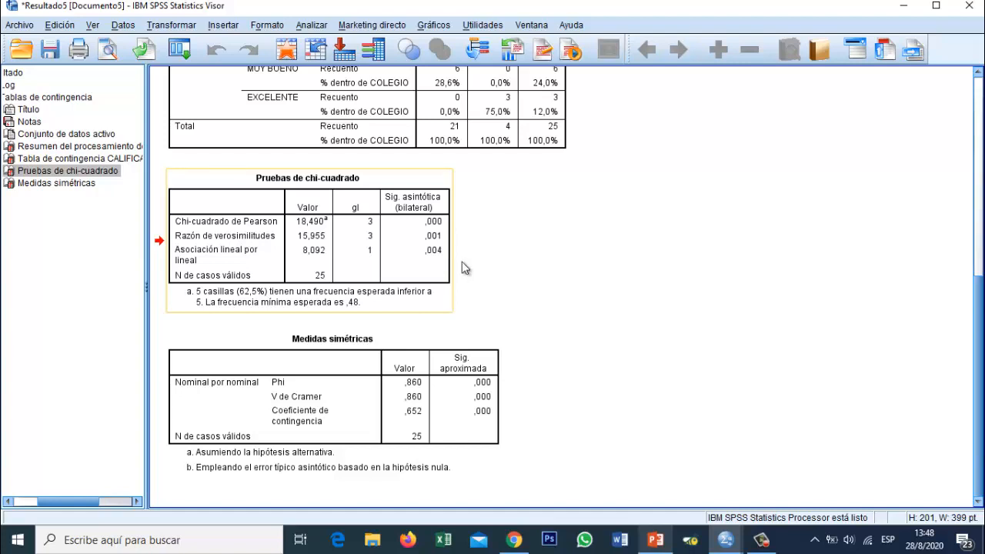
# Step: Compare the null hypothesis of independent variables on slide 4 in PowerPoint with the Pearson chi-square significance in the SPSS output
pyautogui.click(655, 540)
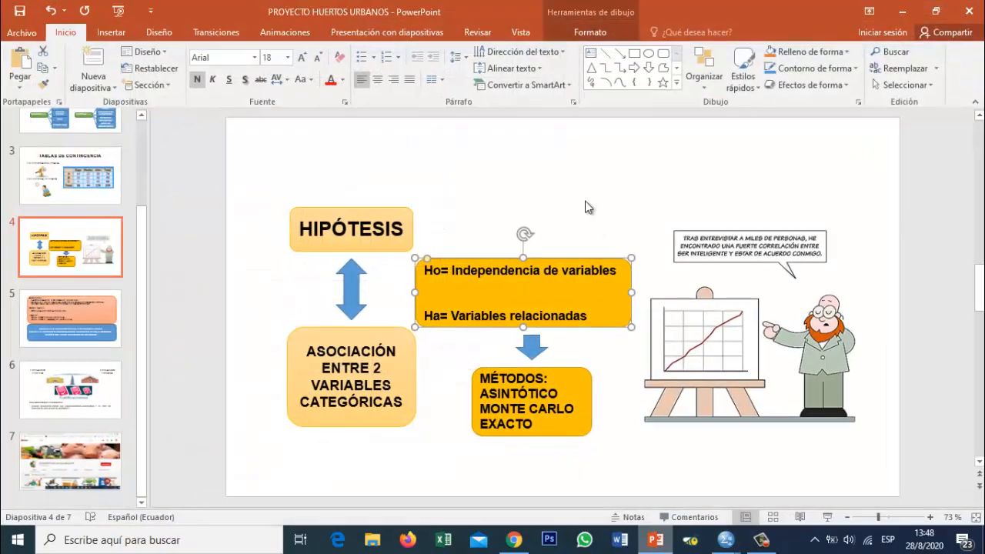
pyautogui.click(556, 269)
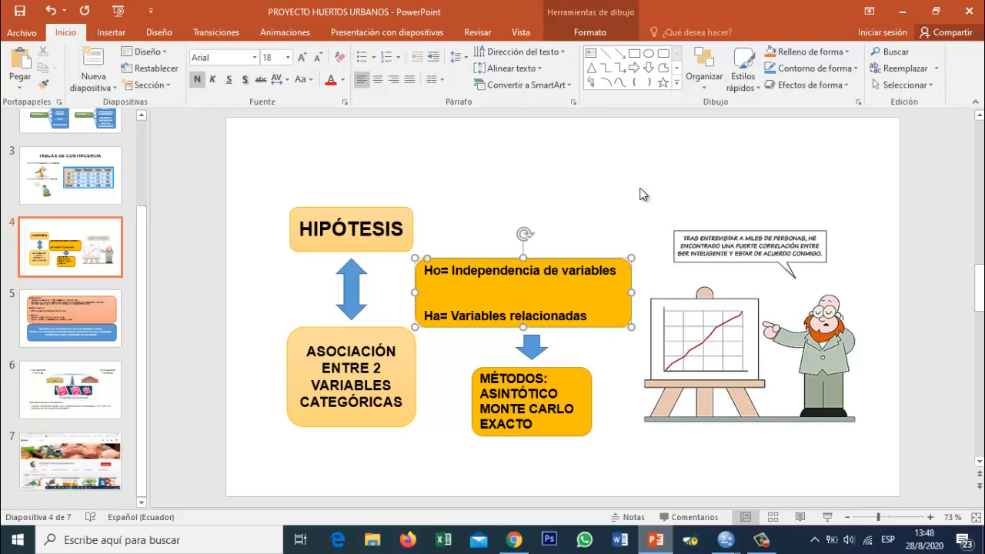
pyautogui.click(726, 539)
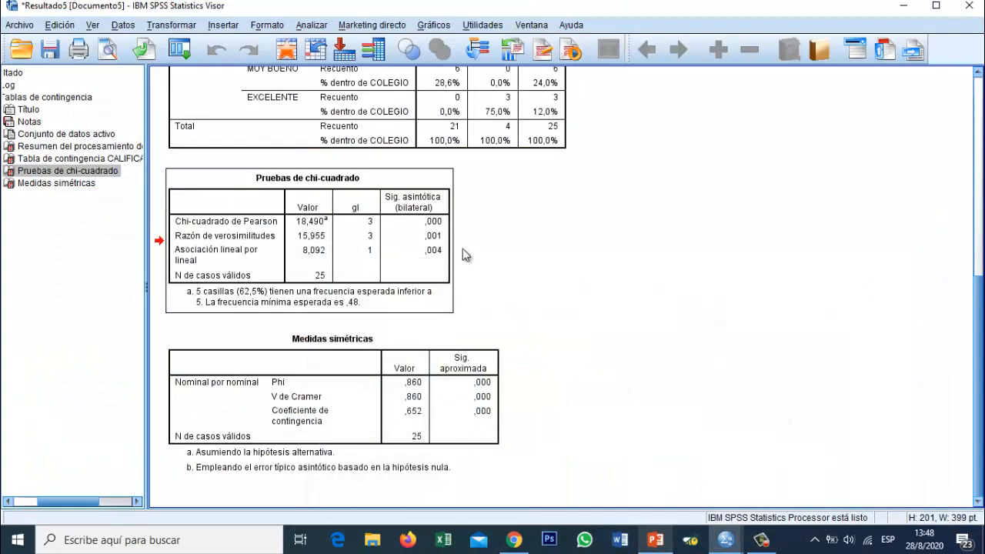
pyautogui.click(440, 230)
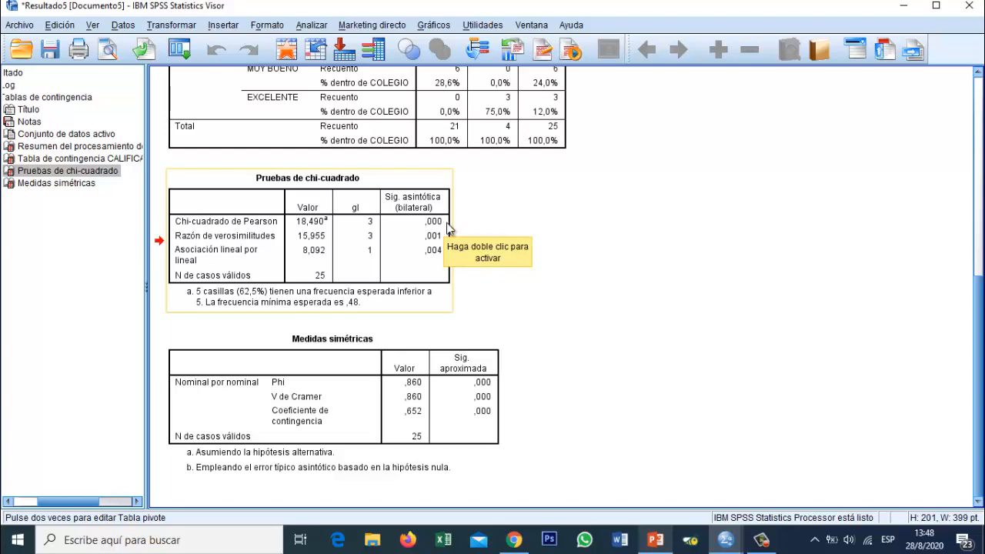
# Step: Check the alternative hypothesis of related variables on slide 4 in PowerPoint, and return to the chi-square tests table in SPSS
pyautogui.click(651, 539)
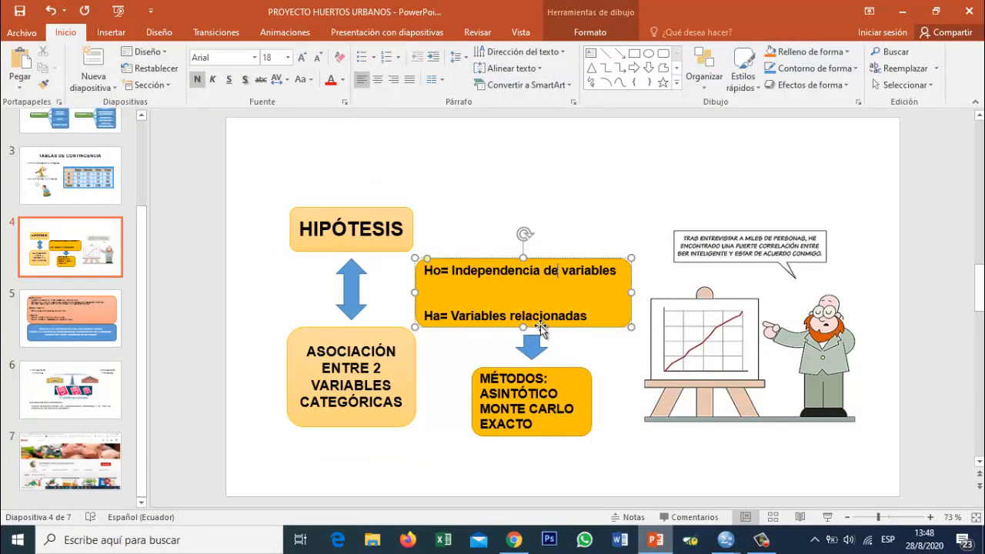
pyautogui.click(541, 316)
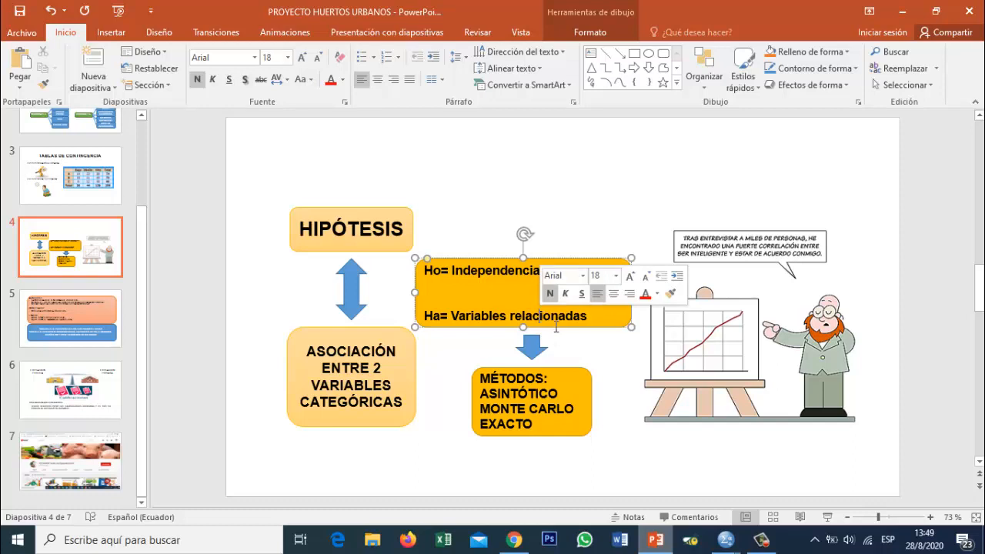
pyautogui.click(725, 540)
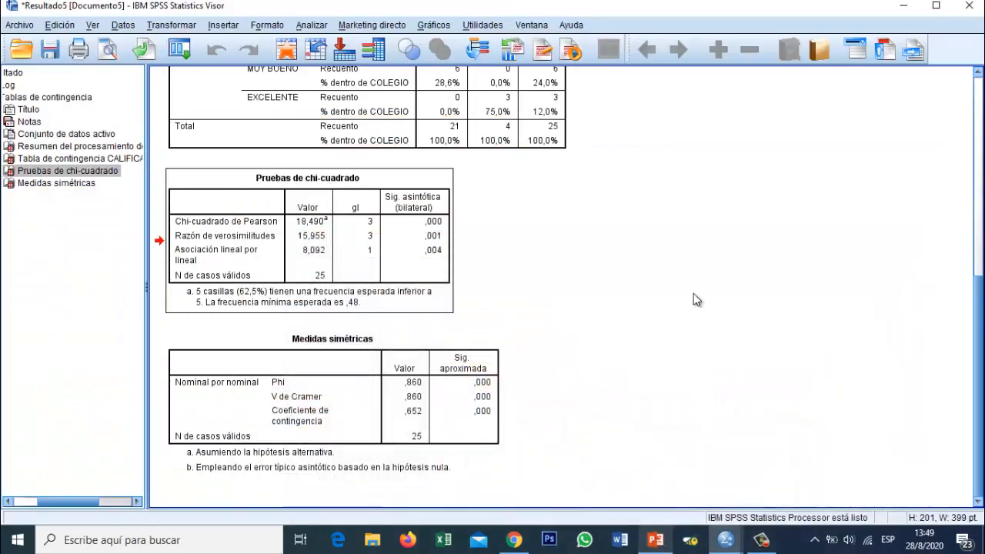
pyautogui.click(398, 268)
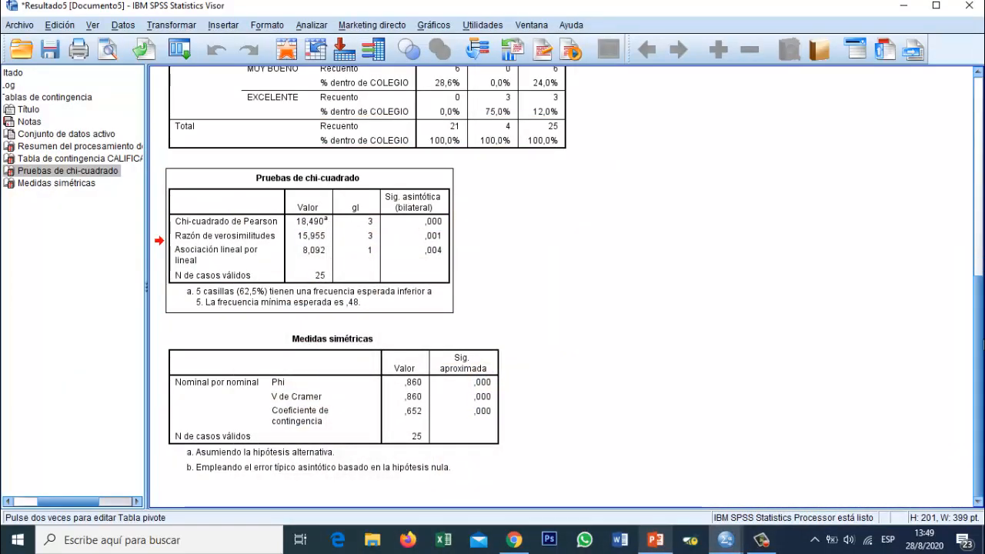
# Step: Review the case processing summary, the chi-square tests table and the CALIFICACIÓN by COLEGIO contingency table in the output
pyautogui.moveTo(979, 319); pyautogui.dragTo(952, 158)
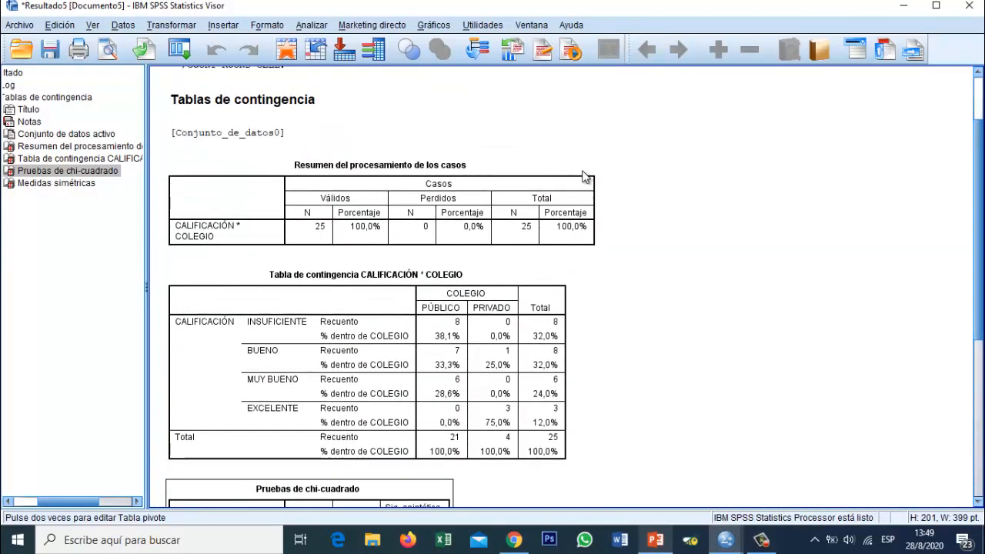
pyautogui.click(207, 238)
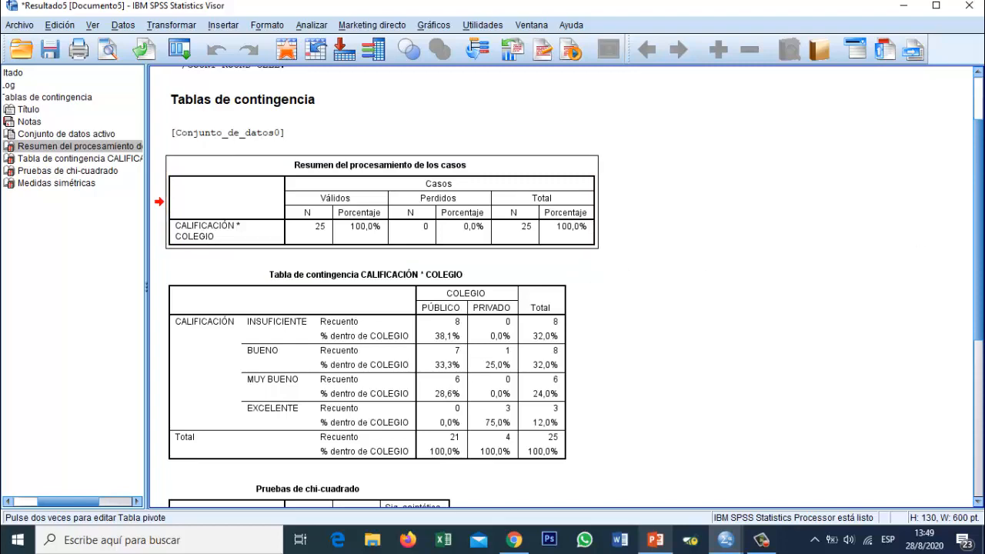
pyautogui.scroll(-5, 539, 285)
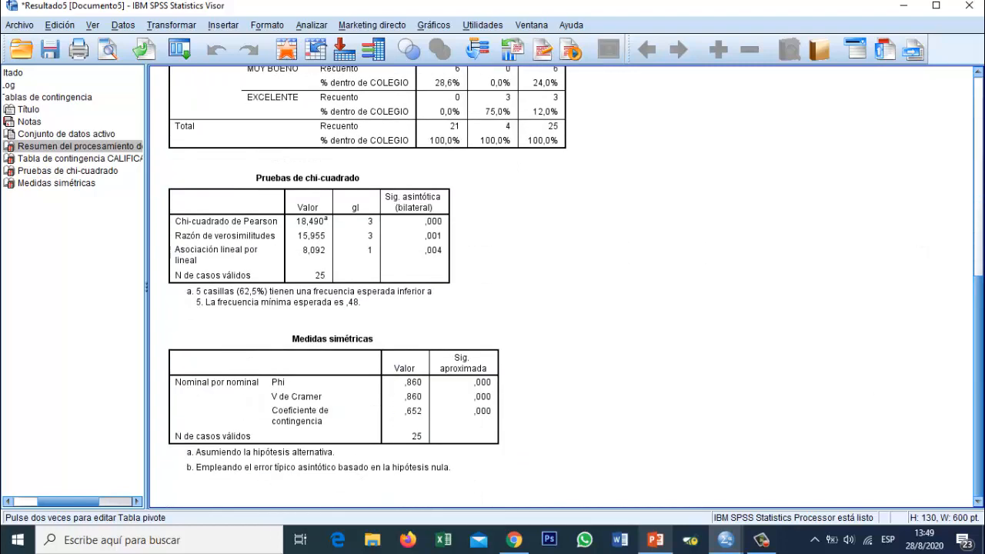
pyautogui.click(371, 253)
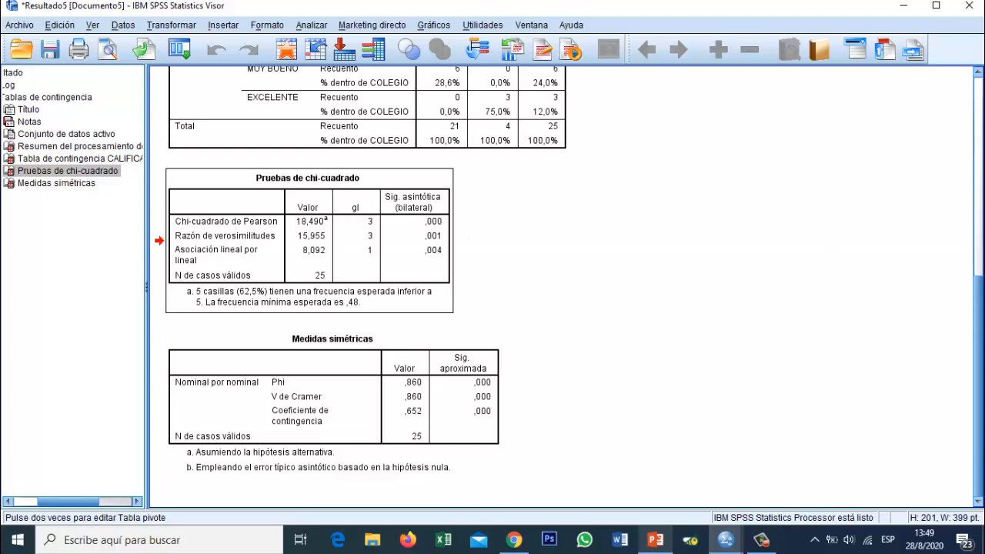
pyautogui.moveTo(979, 323); pyautogui.dragTo(979, 257)
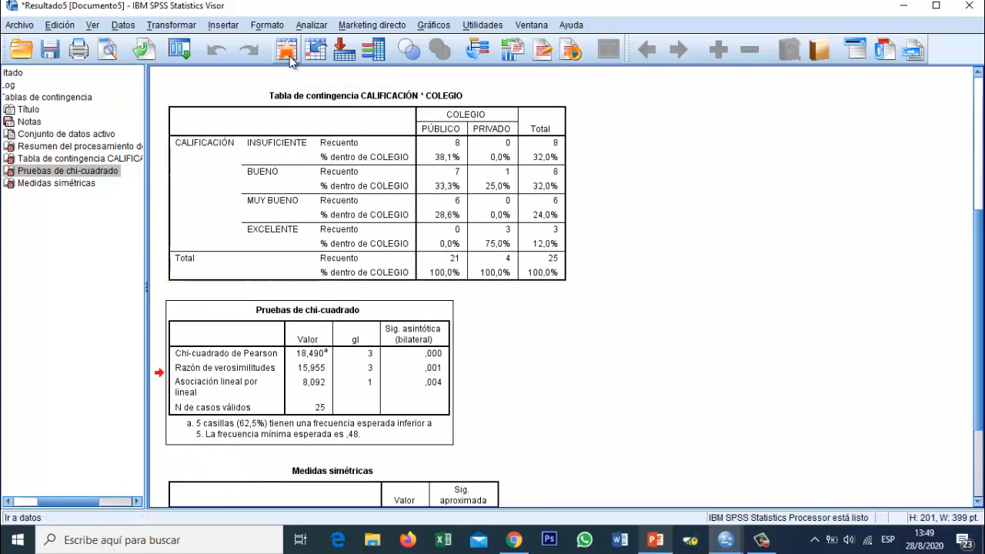
# Step: Review the statistics selected for the CALIFICACIÓN by COLEGIO contingency table analysis, and close the dialogs without changing anything
pyautogui.click(311, 25)
pyautogui.moveTo(419, 66)
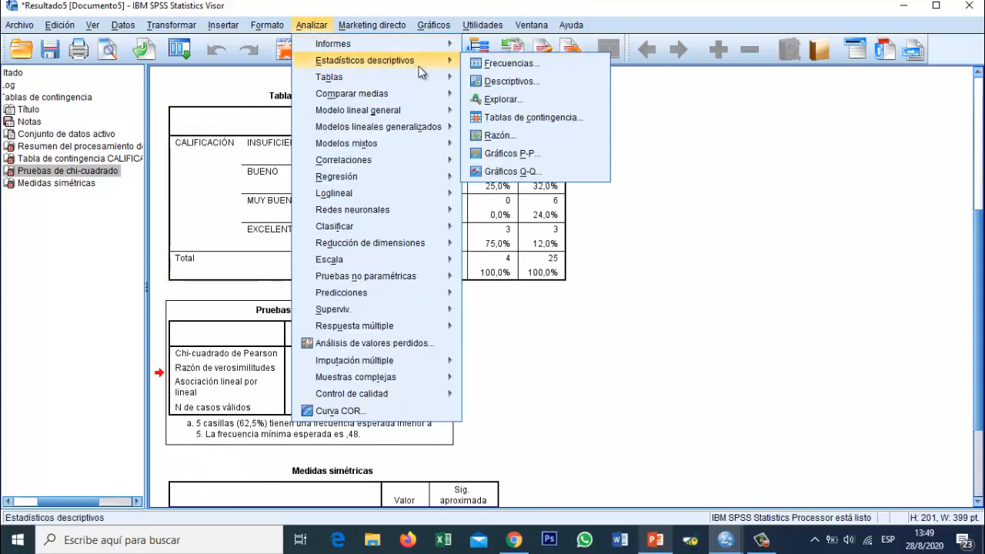
pyautogui.click(521, 117)
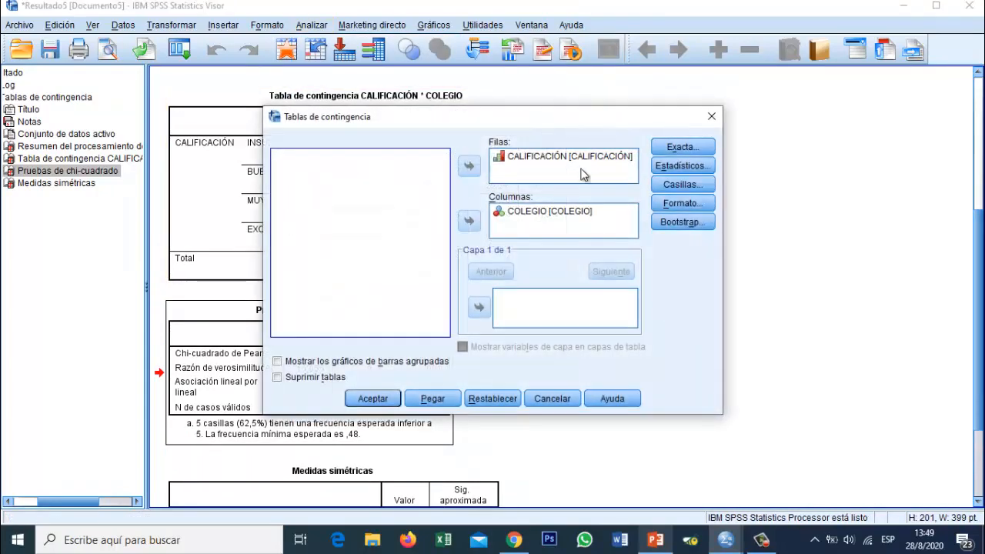
pyautogui.click(671, 167)
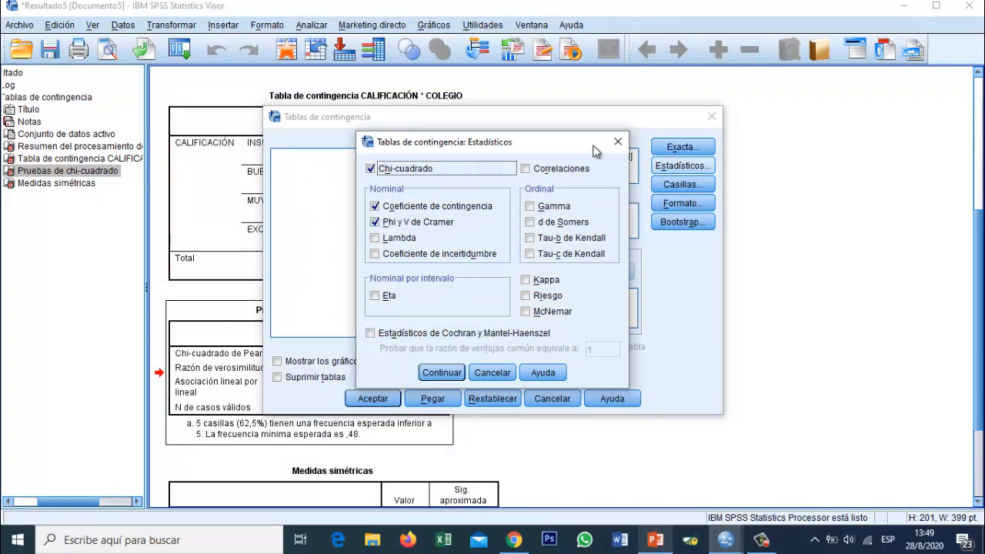
pyautogui.click(618, 141)
pyautogui.click(712, 116)
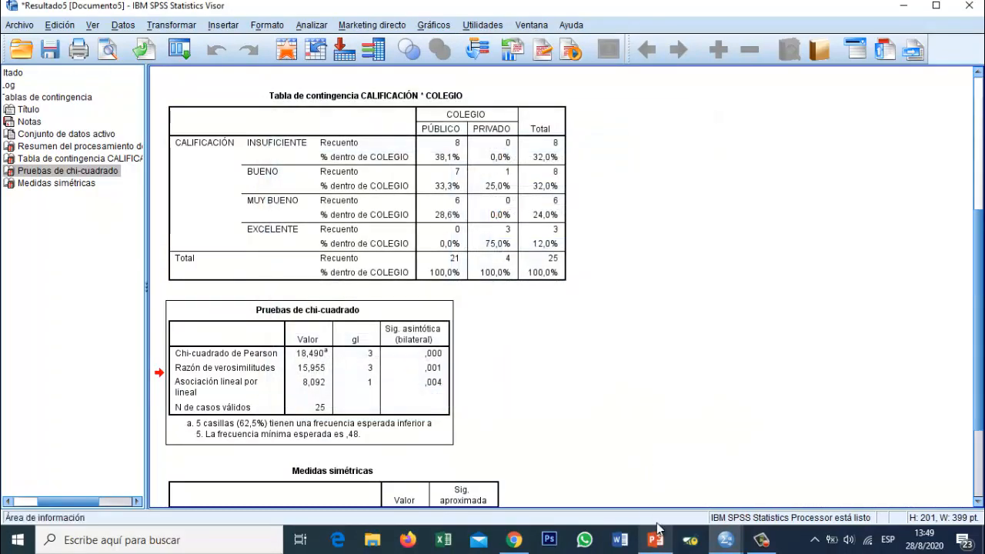
# Step: Check which association coefficients slide 5 in PowerPoint recommends for each table type, and return to the SPSS output
pyautogui.click(655, 539)
pyautogui.scroll(-1, 936, 280)
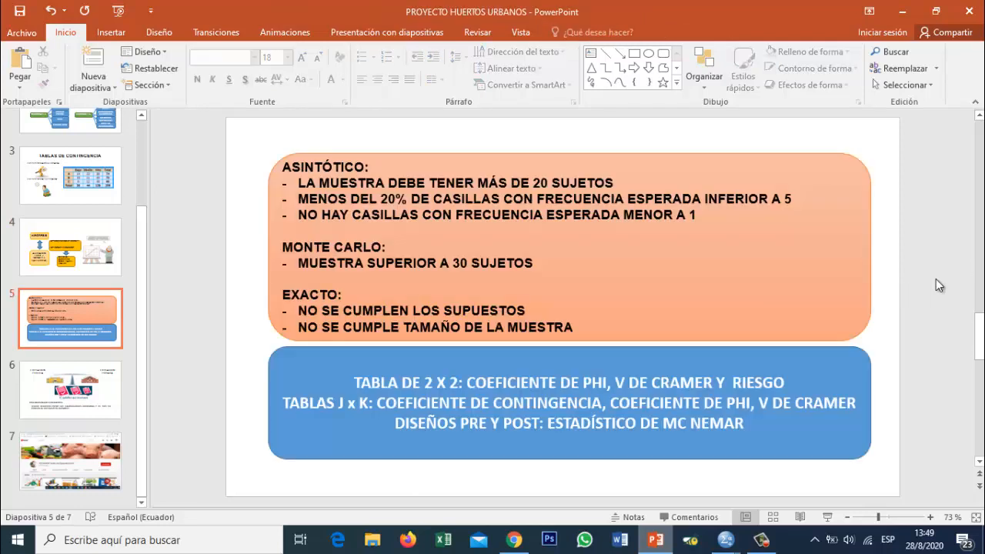
pyautogui.click(633, 405)
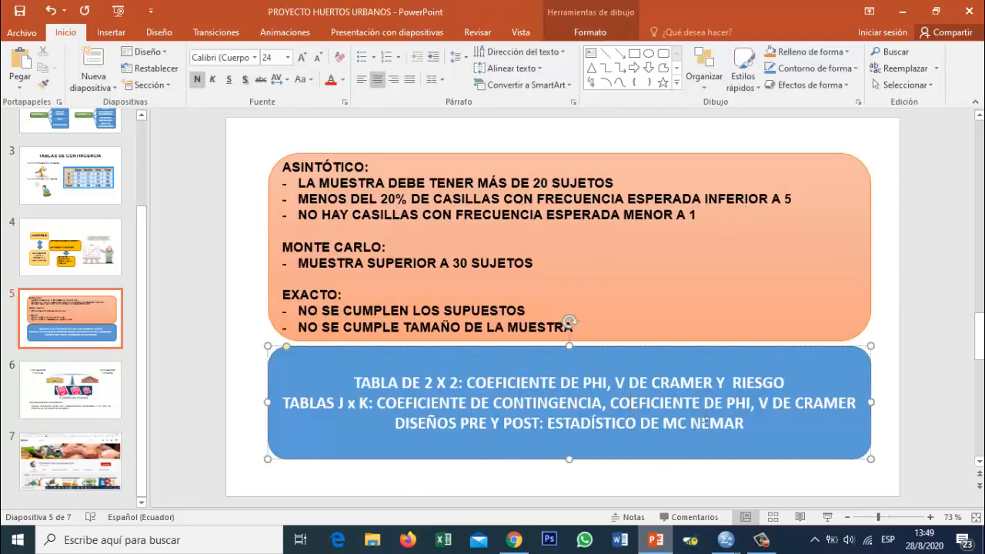
pyautogui.click(907, 379)
pyautogui.click(725, 540)
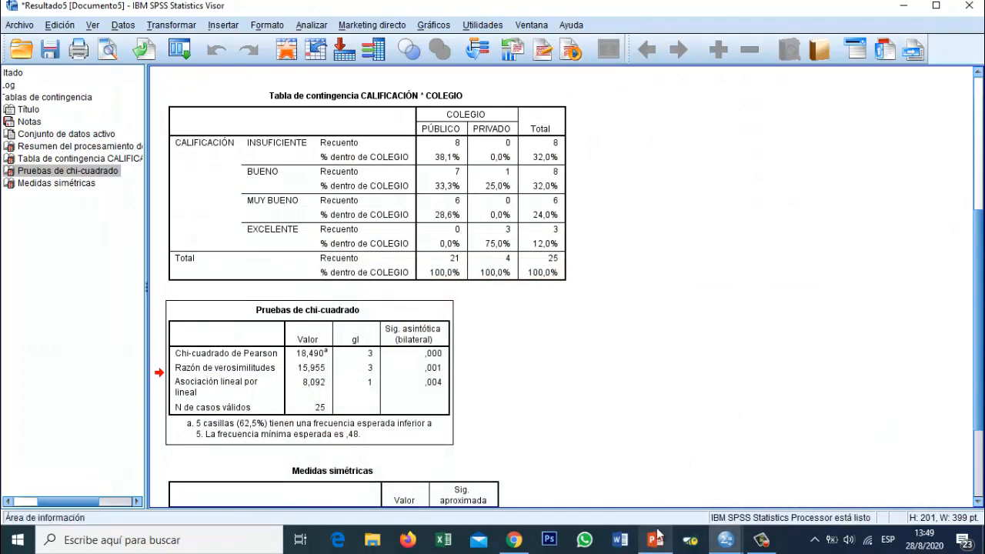
# Step: Switch to Chrome and show the CECAGROP Centro de Especialización channel page on YouTube
pyautogui.click(514, 540)
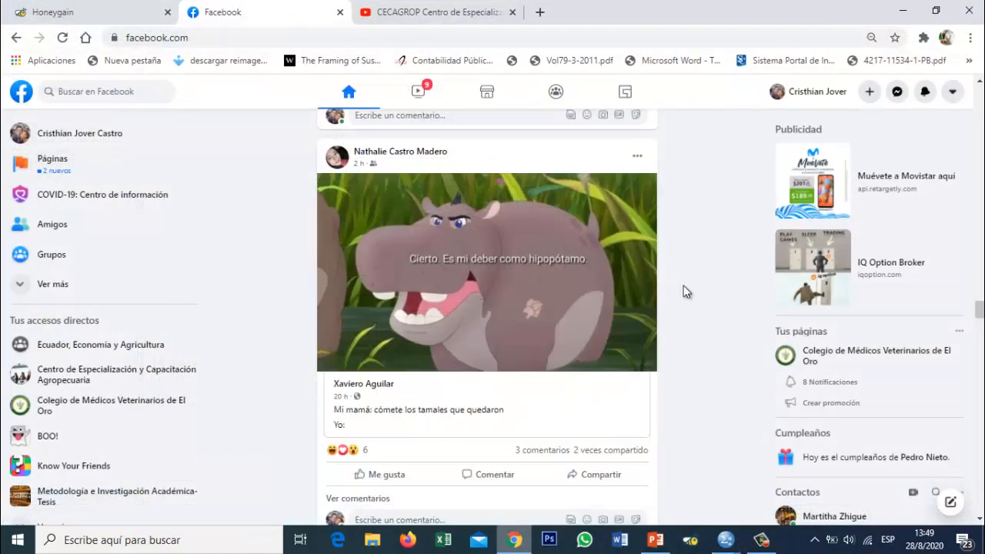
pyautogui.click(387, 9)
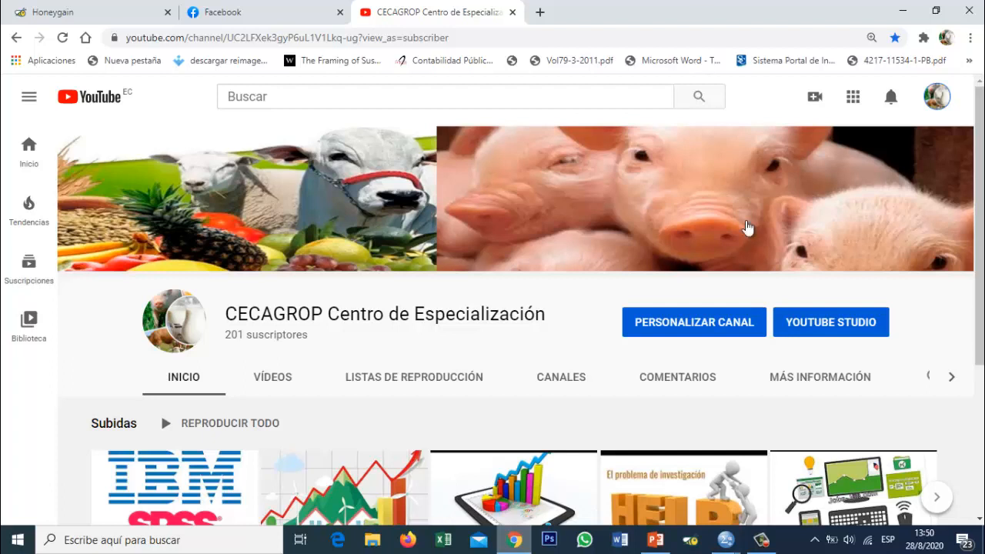
pyautogui.click(766, 545)
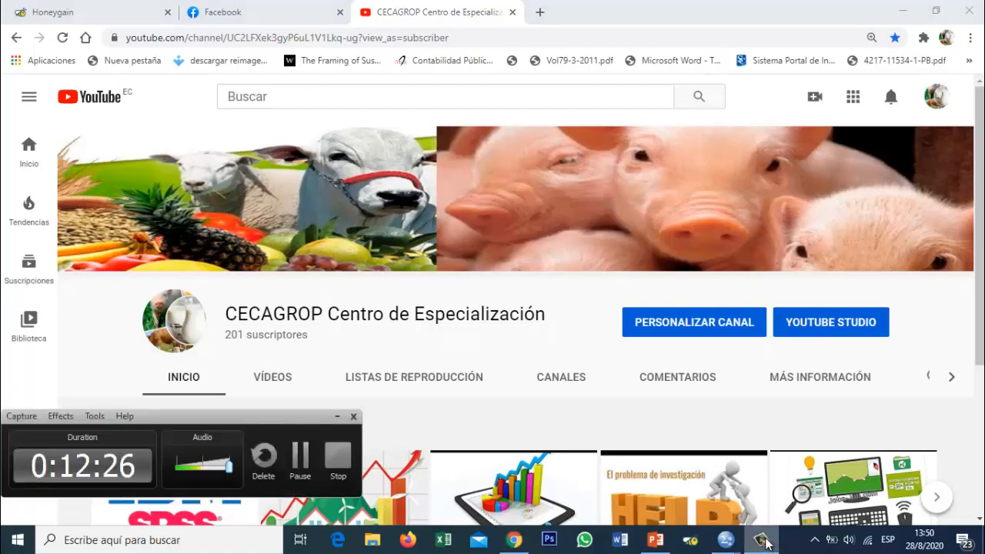